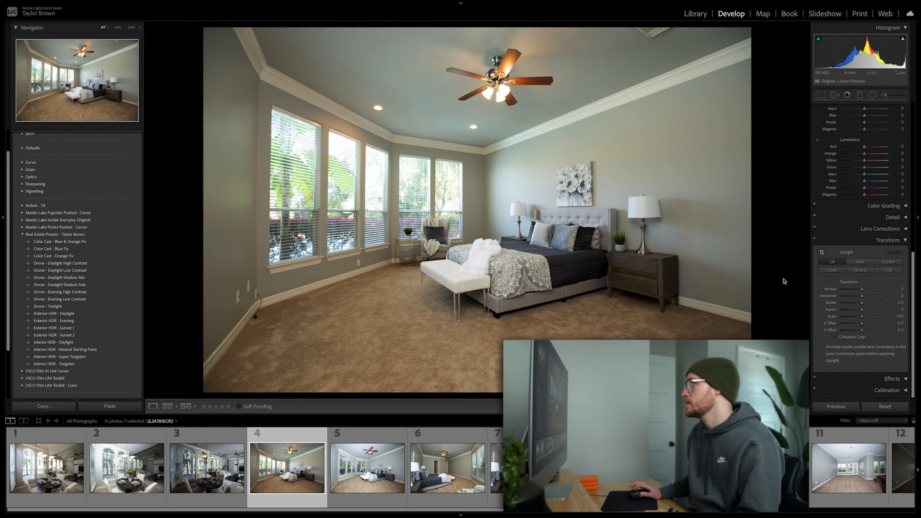
Neutralise the bedroom photo's white balance by sampling the white crown molding beside the ceiling, and set temperature to 4,600 and tint to +24
scroll(836, 248, up, 6)
scroll(838, 248, up, 3)
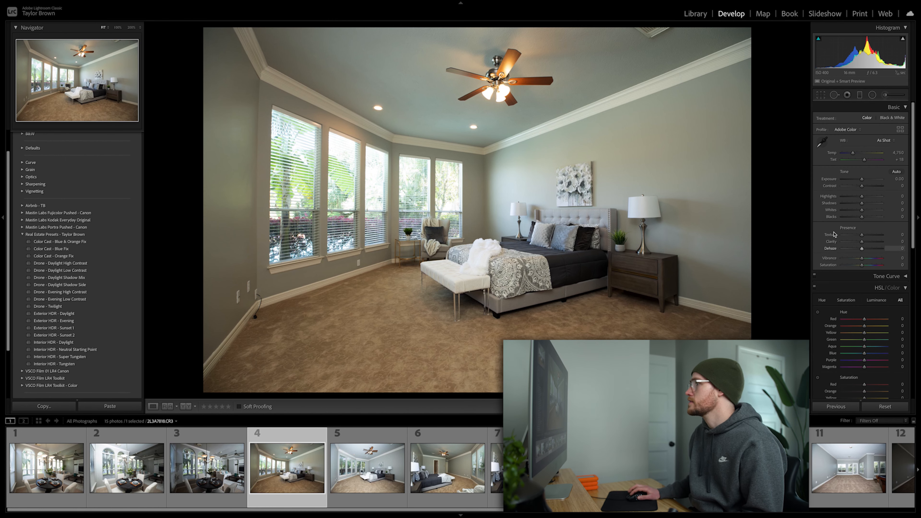
click(822, 143)
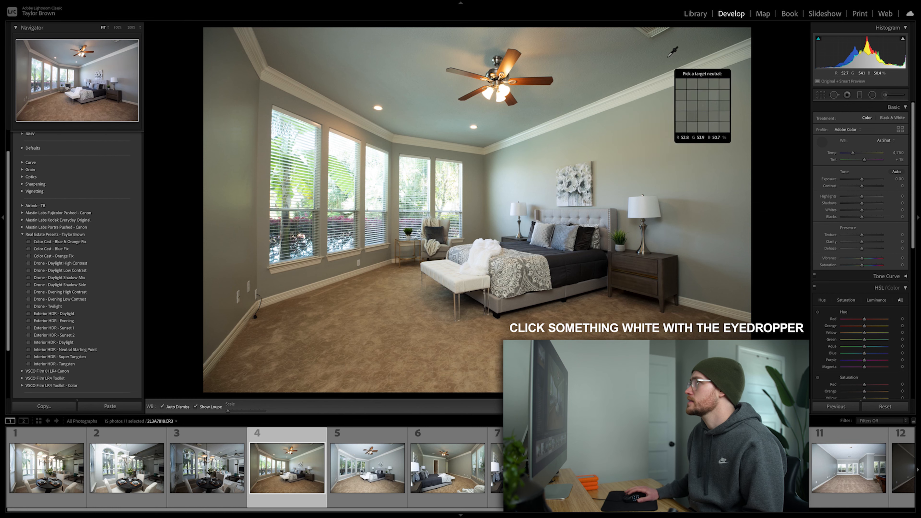
click(653, 85)
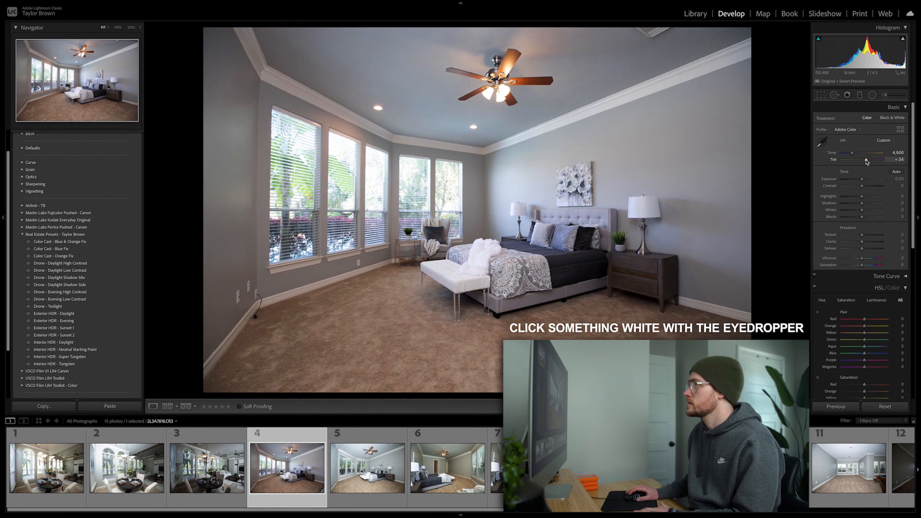
drag(867, 162, 866, 155)
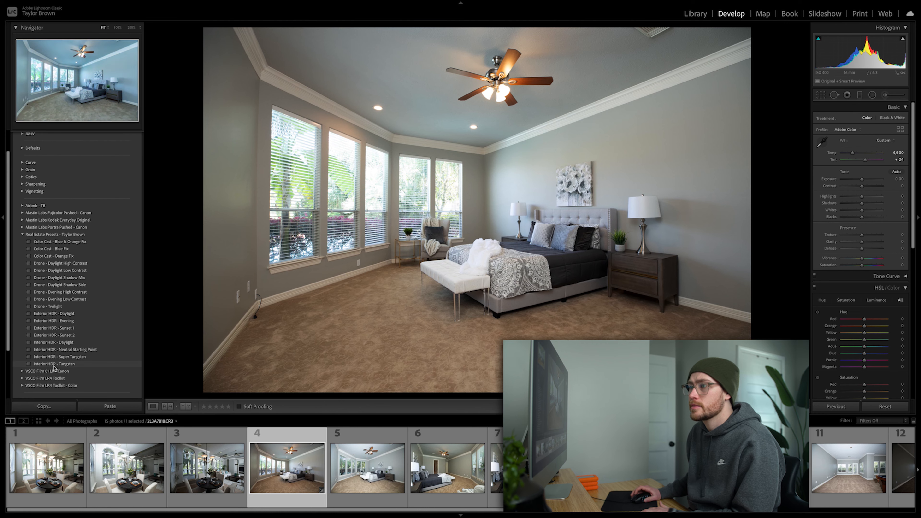
Apply the Interior HDR - Daylight preset to the bedroom photo, and set exposure to +0.45 and temperature to 4,792
click(68, 350)
click(70, 343)
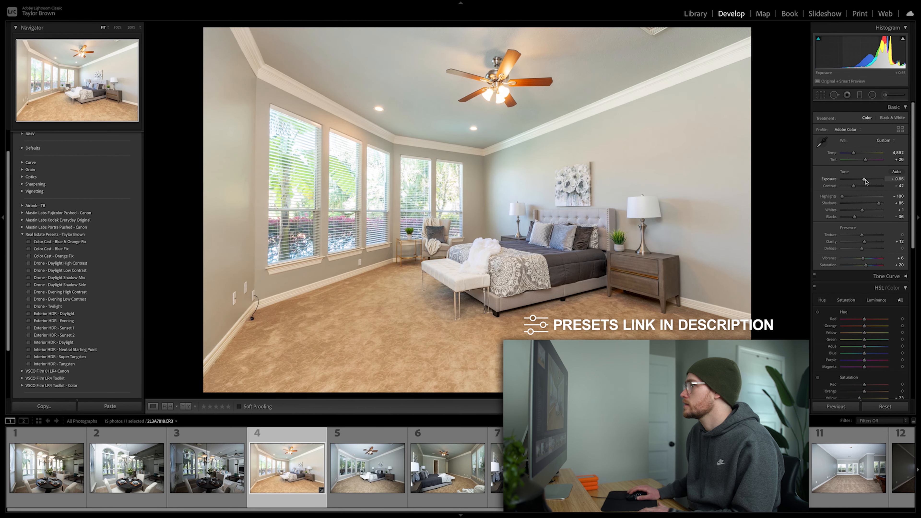
drag(866, 180, 864, 180)
key(Down)
key(Down)
key(Down)
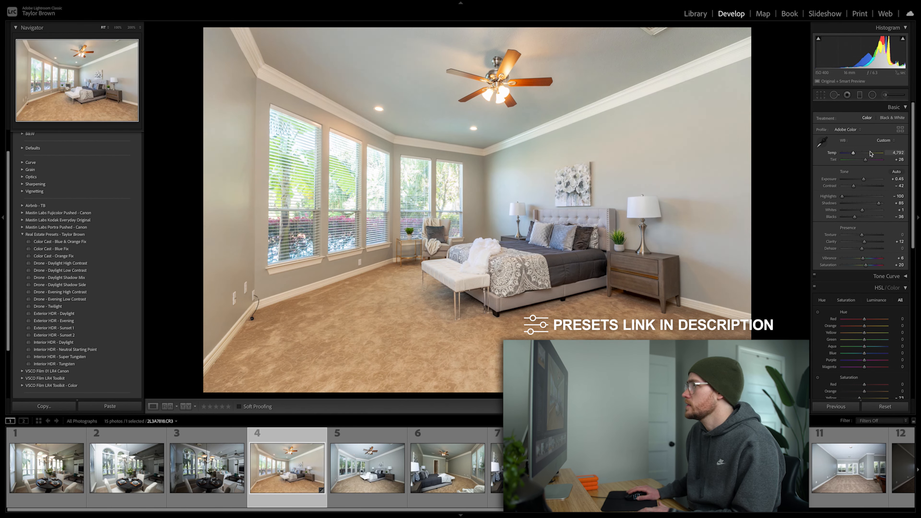
key(Down)
Set the yellow saturation of the bedroom photo to -44
scroll(872, 161, down, 5)
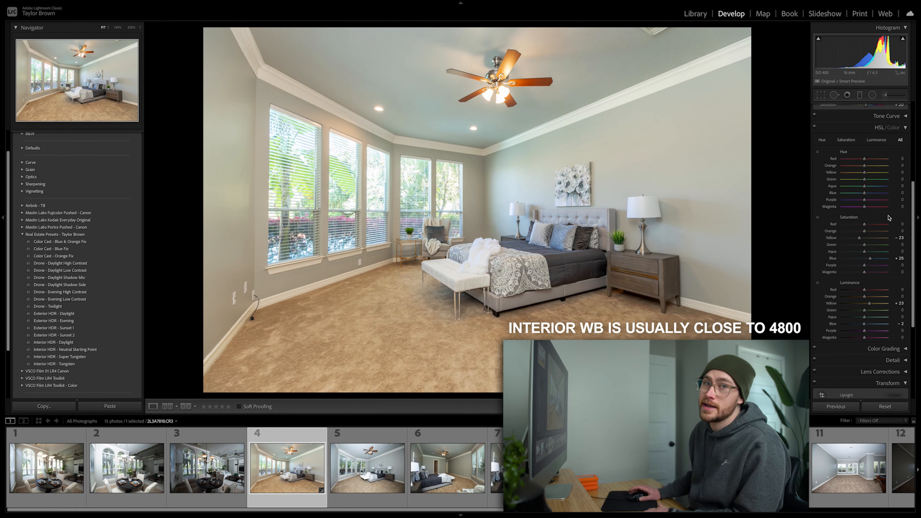
scroll(890, 236, down, 3)
scroll(890, 237, up, 3)
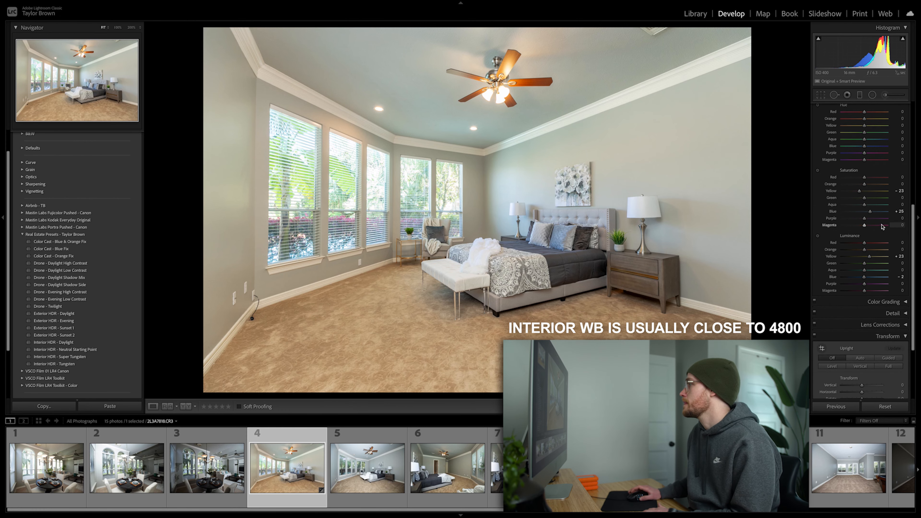
click(854, 198)
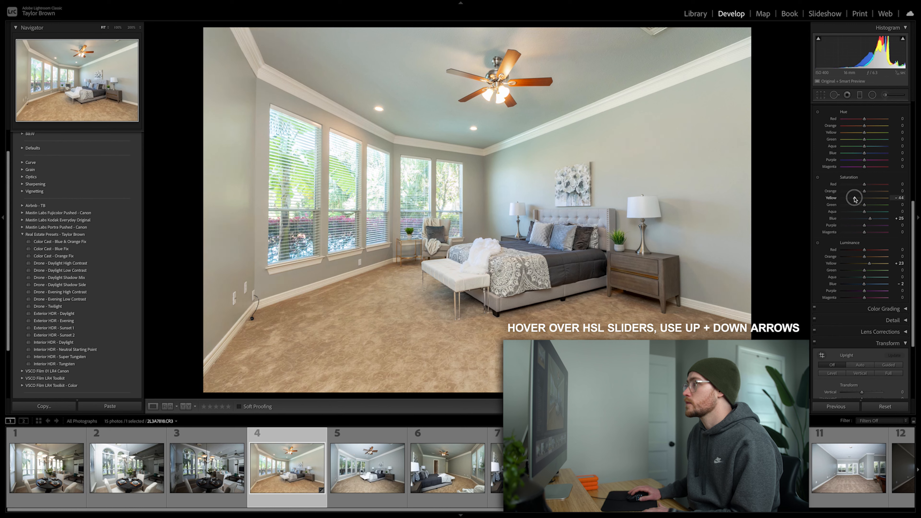
Straighten the bedroom photo's vertical lines by setting the Transform Vertical value to -4
scroll(858, 211, down, 3)
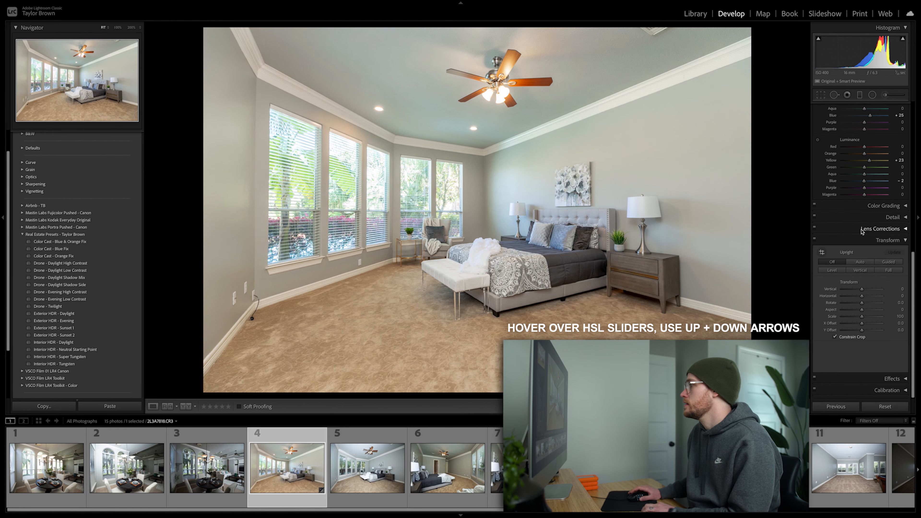
click(880, 229)
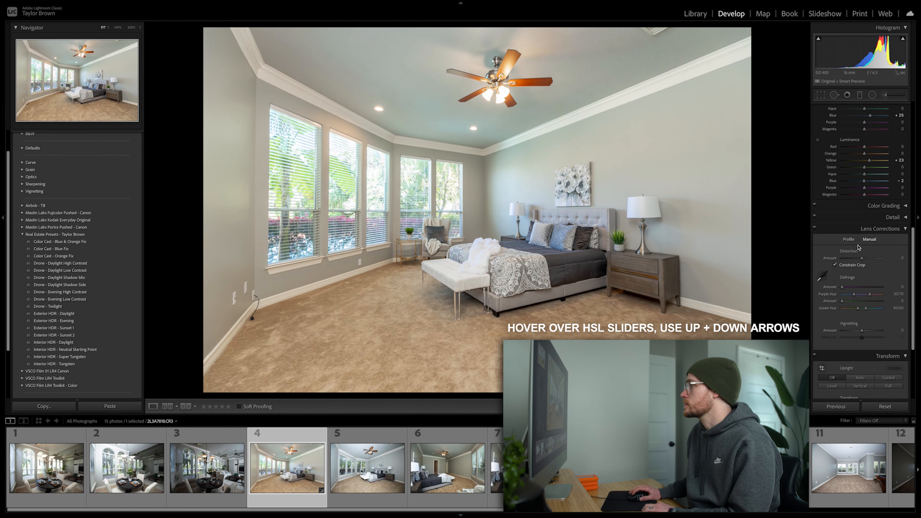
click(885, 229)
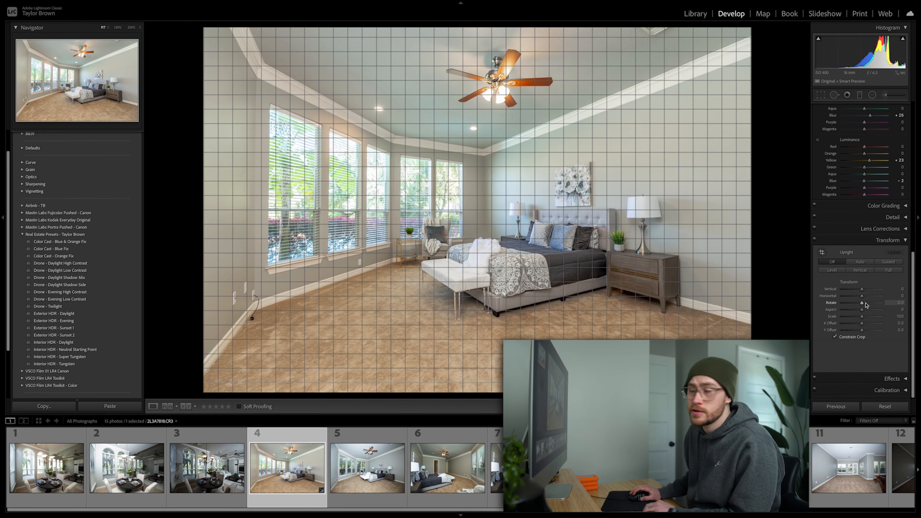
scroll(866, 305, down, 1)
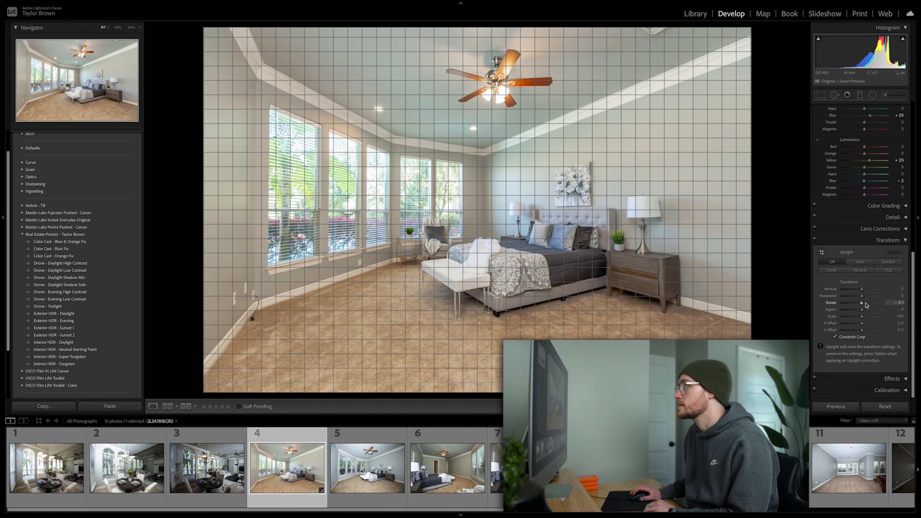
scroll(866, 305, up, 1)
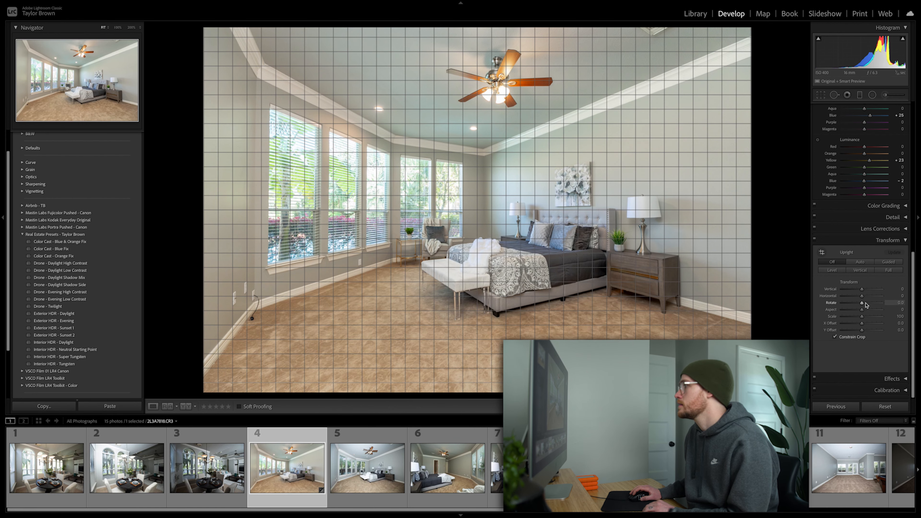
click(863, 289)
drag(862, 289, 862, 292)
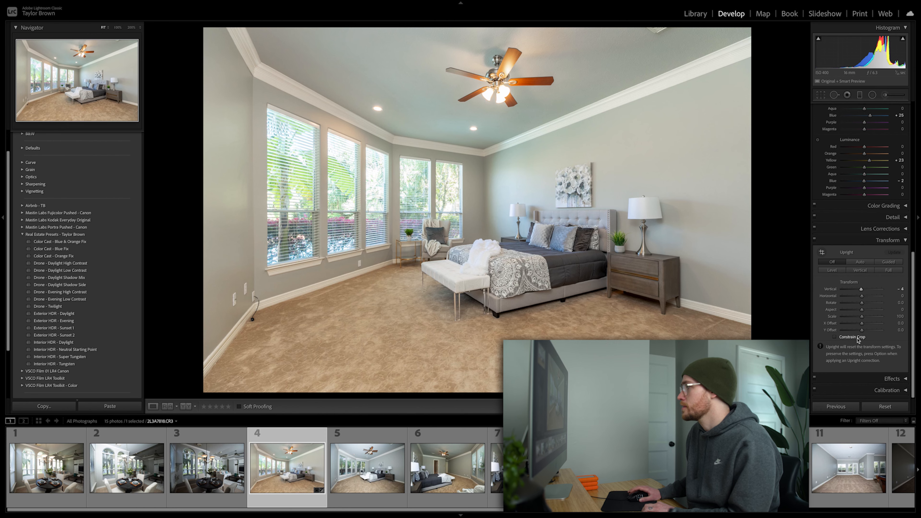
Apply the previous photo's settings to photo 5, set its exposure to +0.15 and warm its colour temperature
click(378, 480)
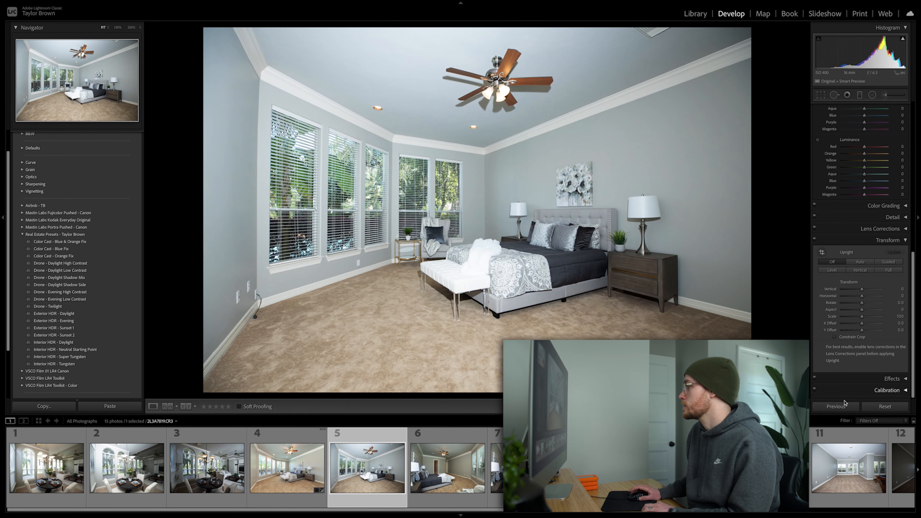
click(843, 412)
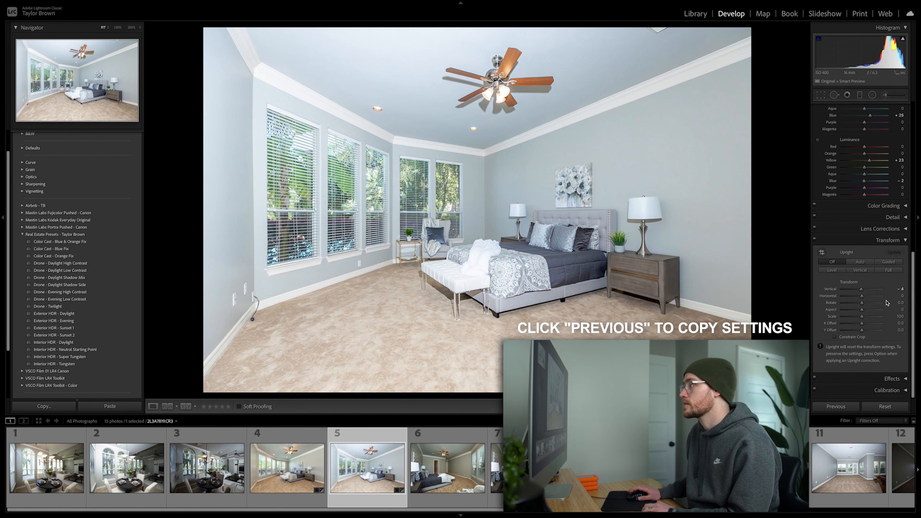
scroll(881, 236, up, 15)
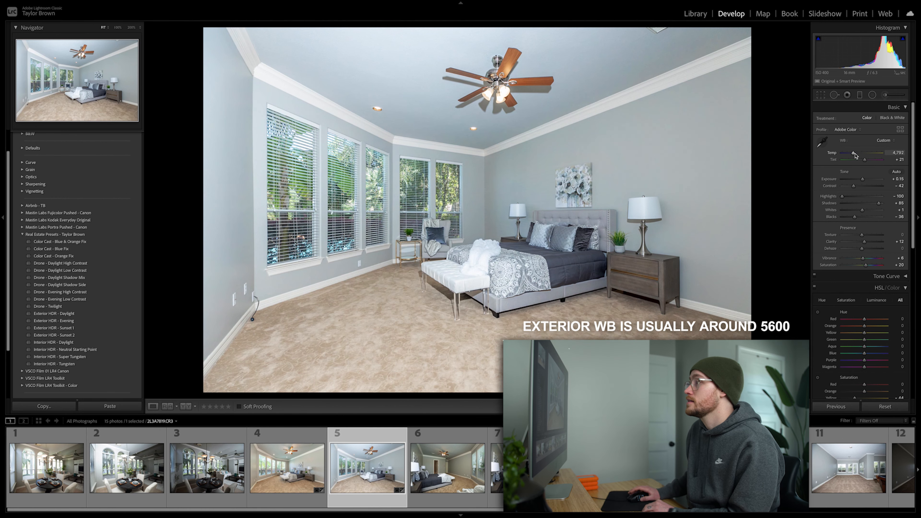
drag(853, 153, 853, 153)
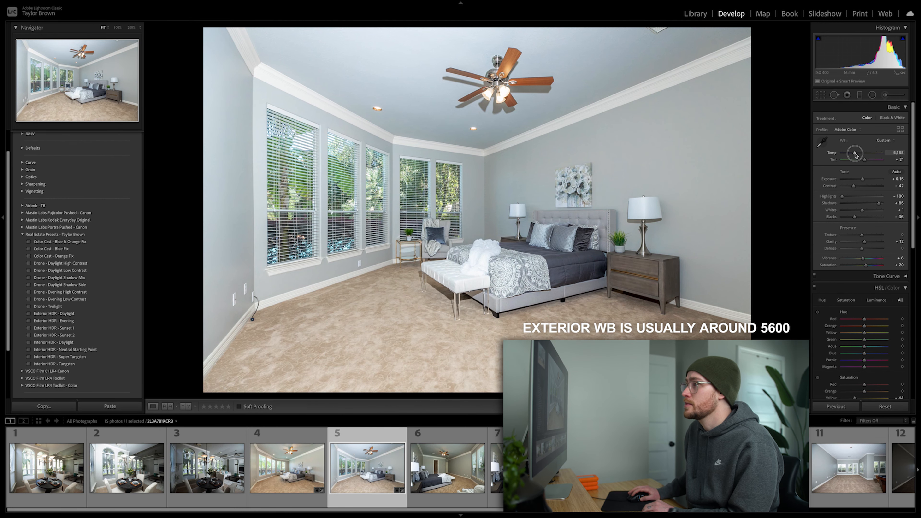
drag(856, 154, 854, 155)
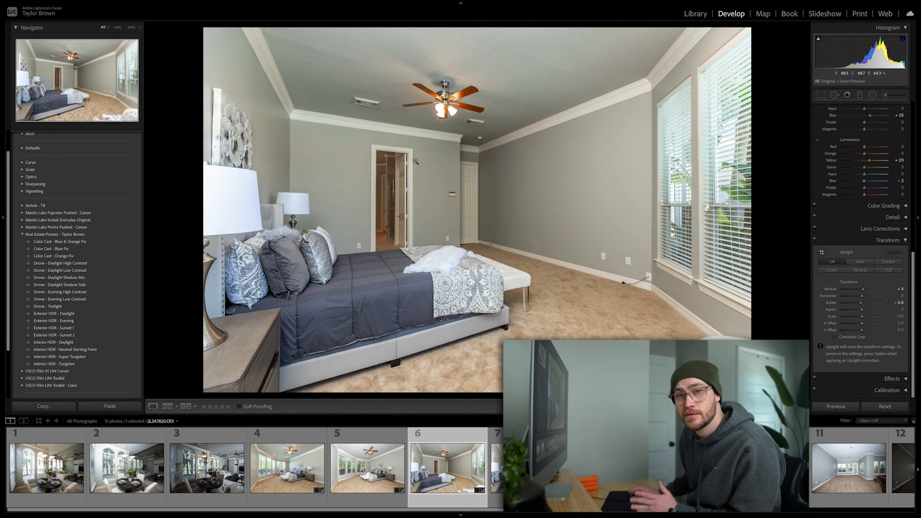
Set photo 7's exposure to +0.15 and its temperature to 4,745
click(518, 466)
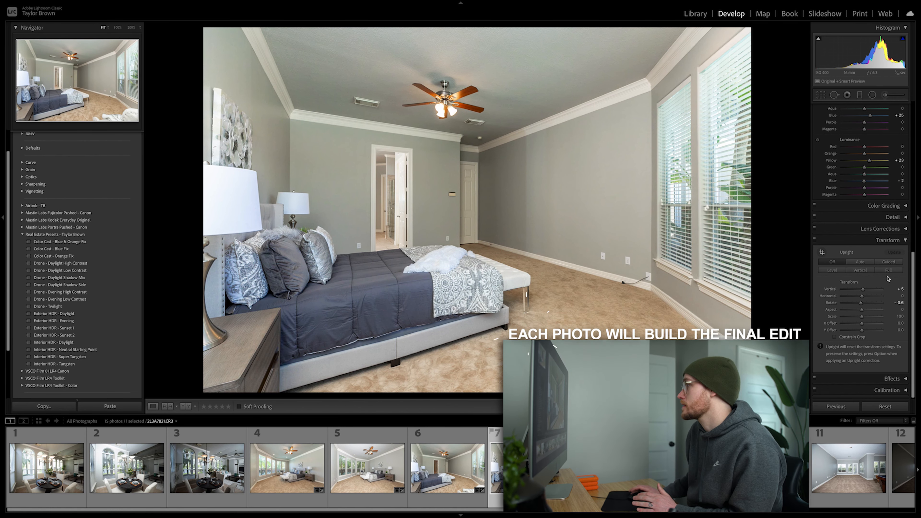
scroll(882, 292, up, 10)
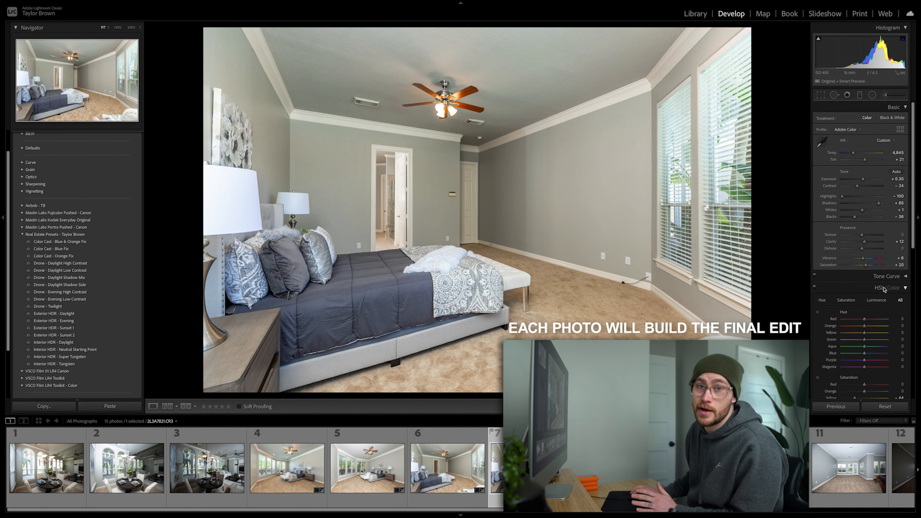
drag(863, 179, 852, 153)
click(387, 177)
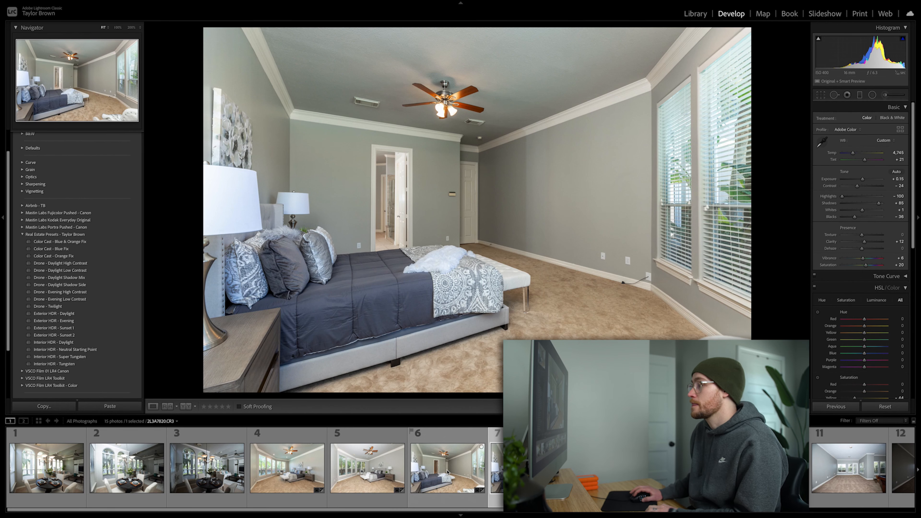
Apply photo 6's develop settings to photo 8 and set its exposure to +0.20
click(447, 471)
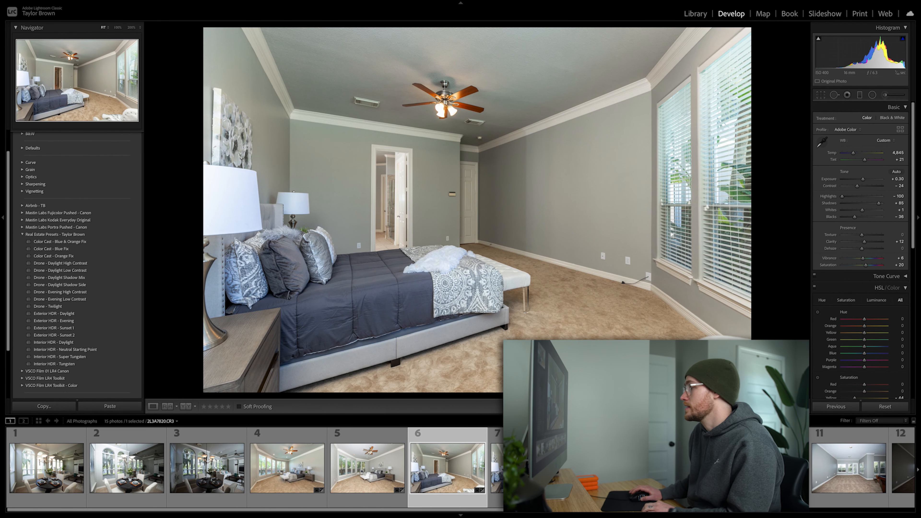
key(Right)
click(837, 406)
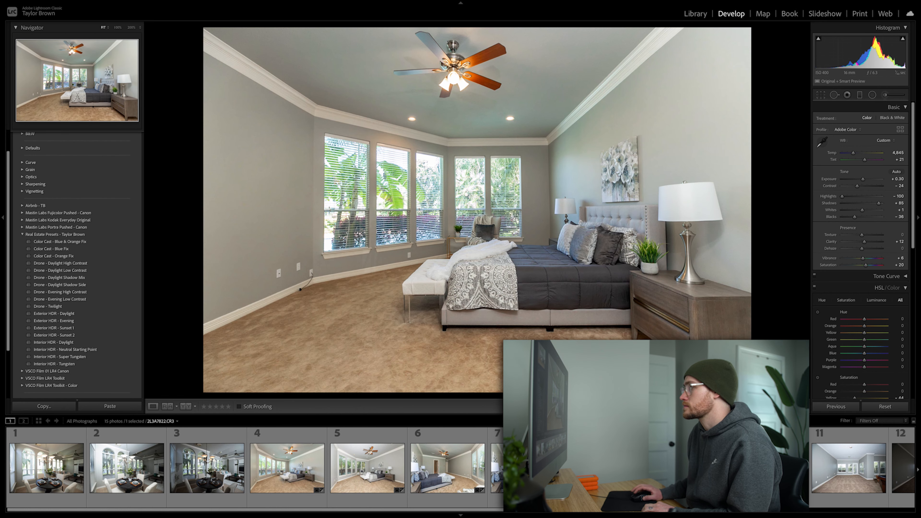
key(Right)
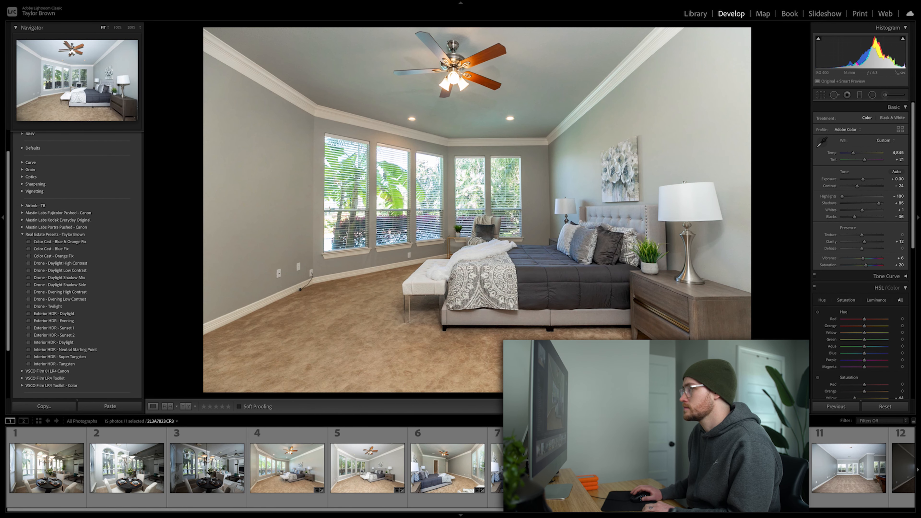
key(Left)
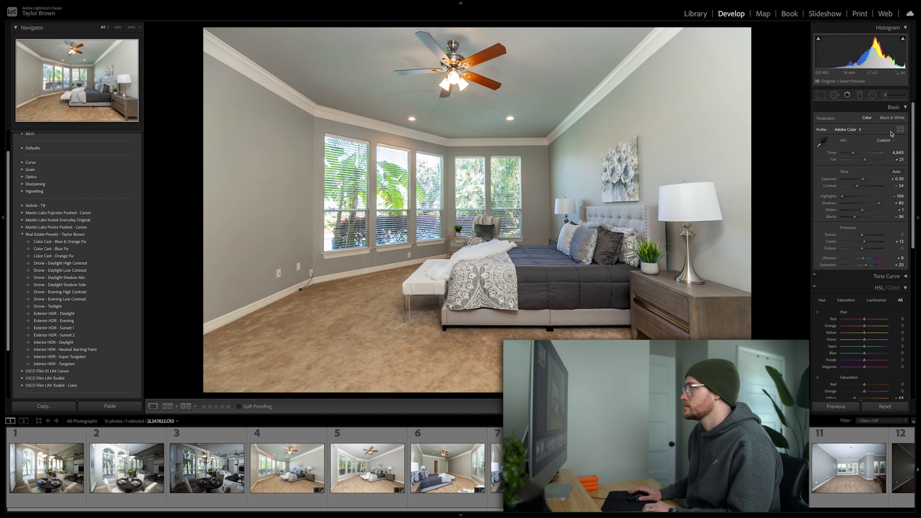
drag(863, 179, 865, 183)
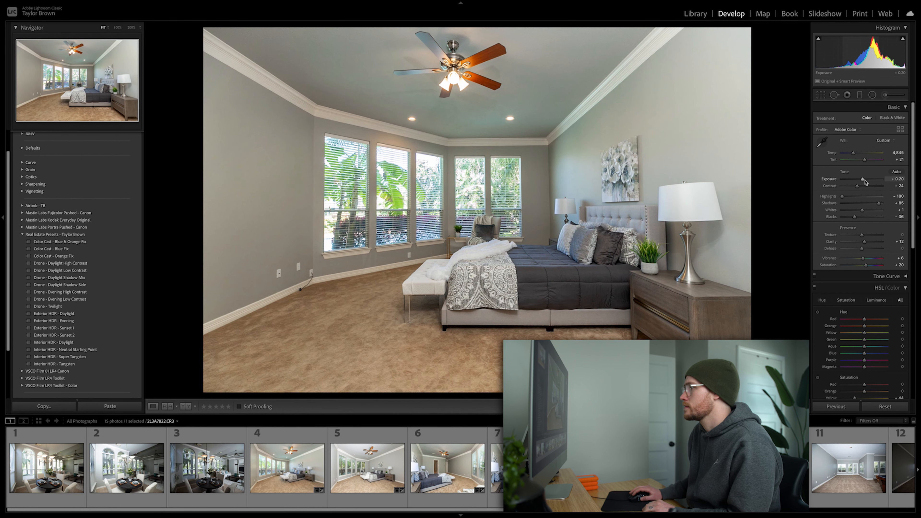
Set photo 8's Transform rotation to 0.0 and vertical to -1, and turn off Constrain Crop
scroll(868, 189, down, 10)
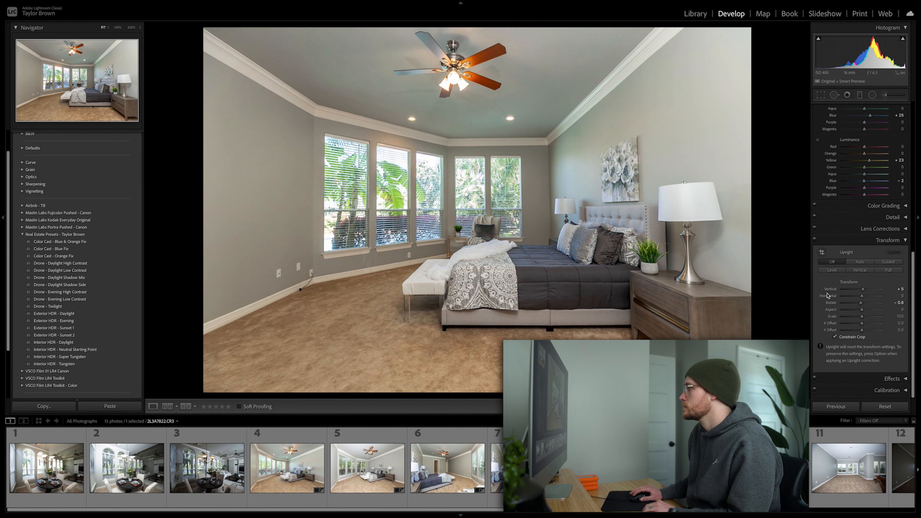
drag(862, 303, 866, 288)
click(851, 338)
Apply photo 8's develop settings to photo 9, the matching flash exposure of the same view
key(Right)
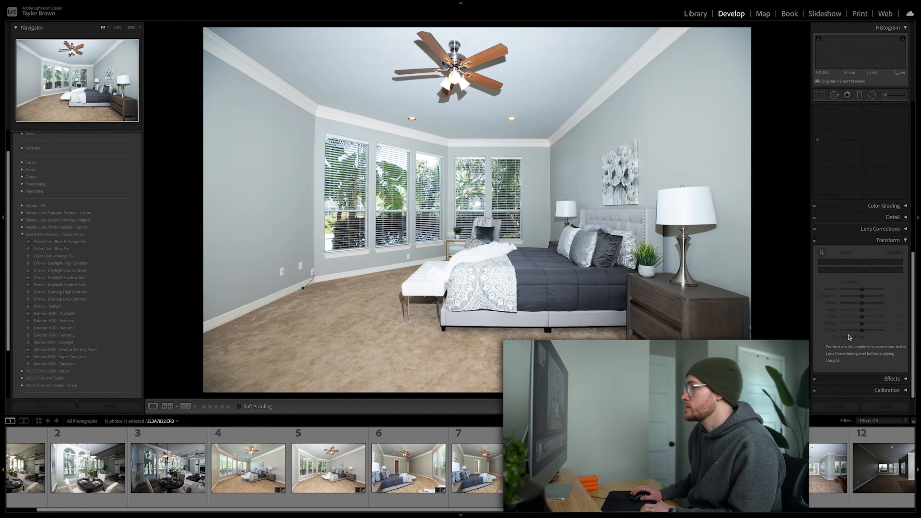
click(839, 407)
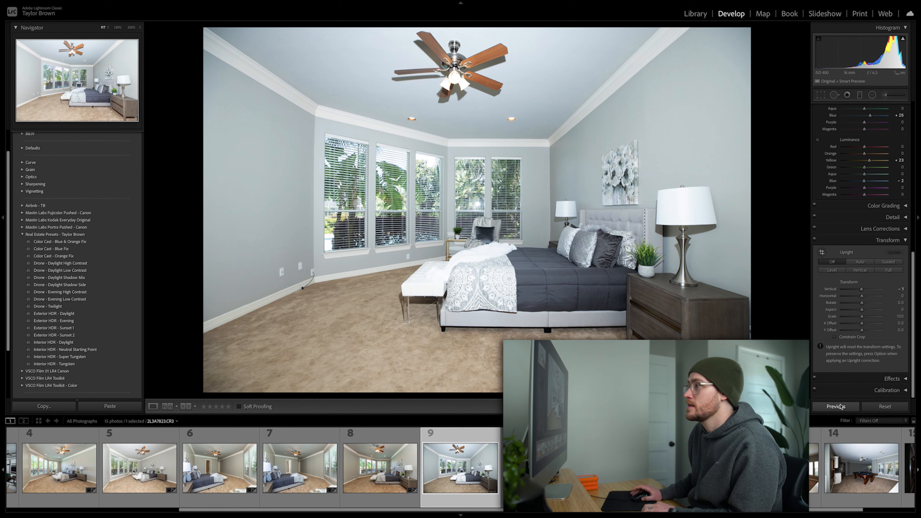
click(853, 271)
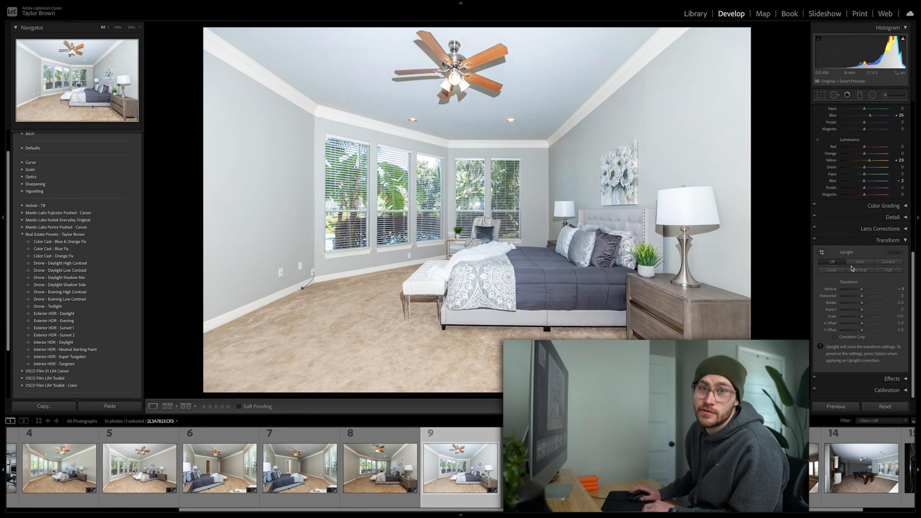
scroll(853, 272, up, 10)
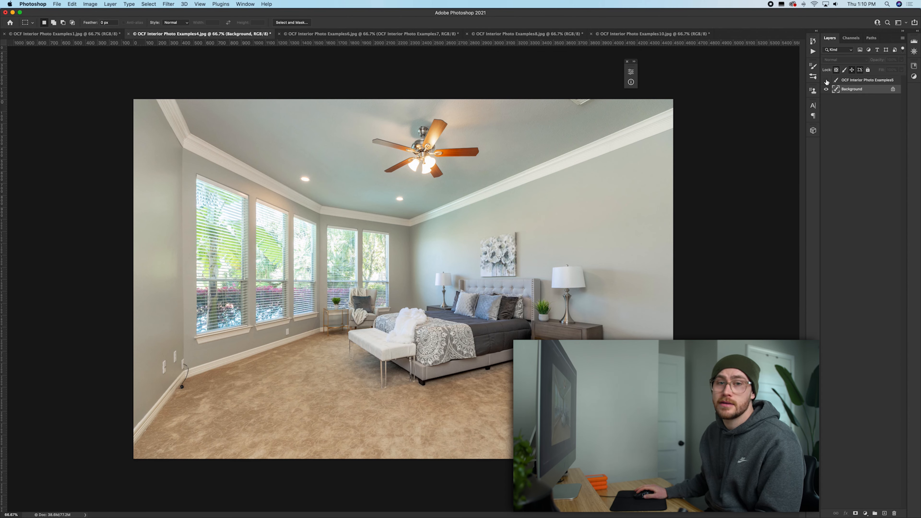
Show the OCF Interior Photo Examples5 flash layer and set its blending mode to Darken
click(826, 80)
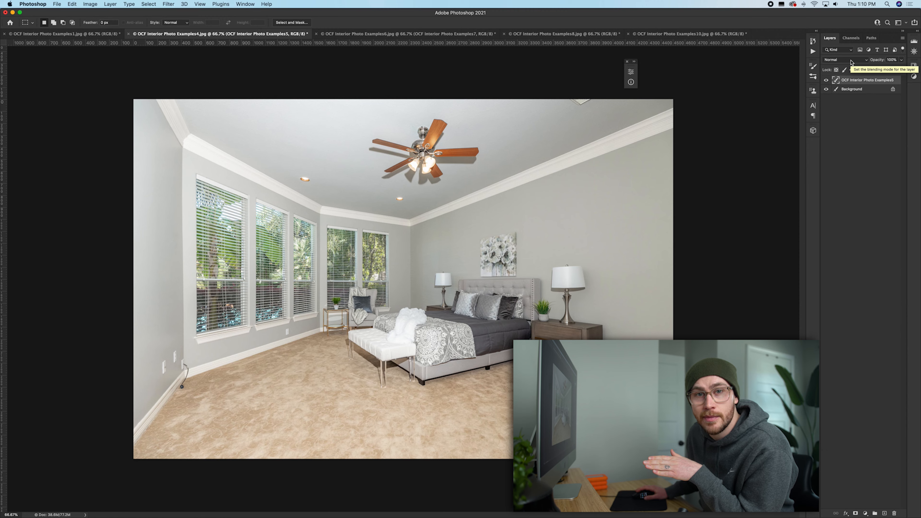
click(850, 60)
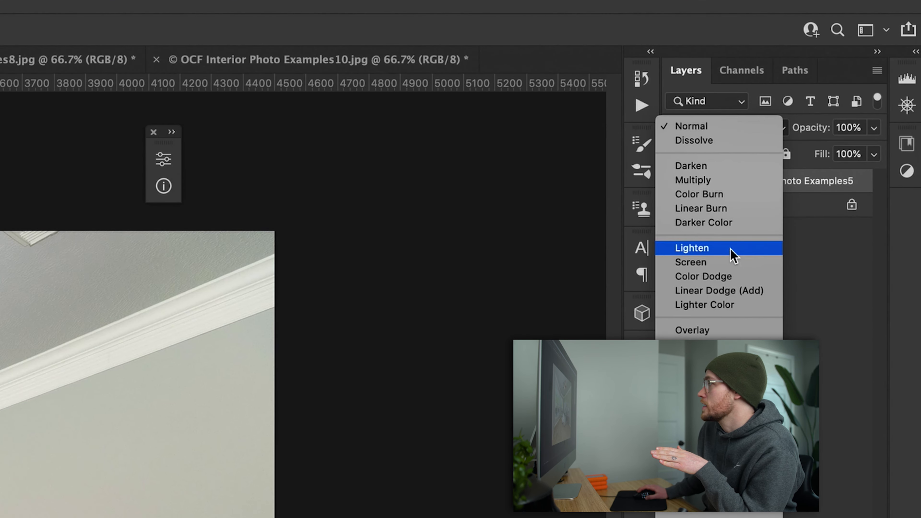
click(724, 170)
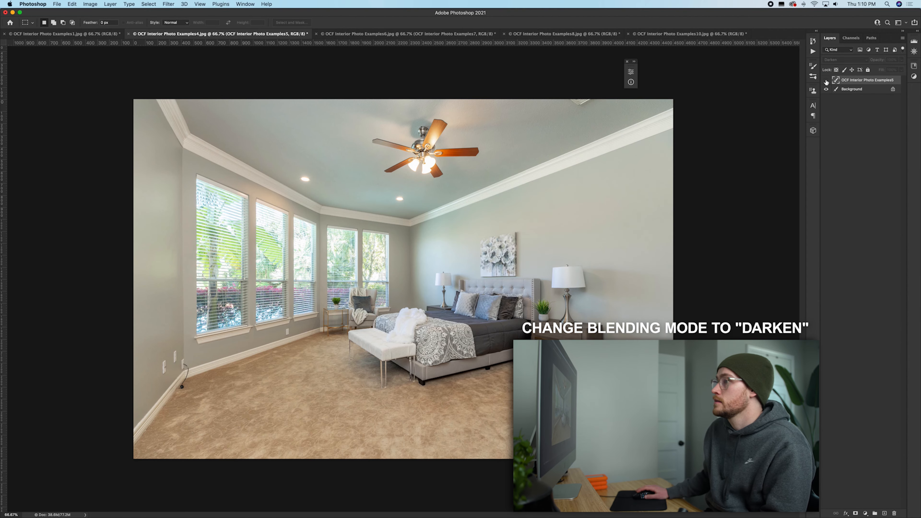
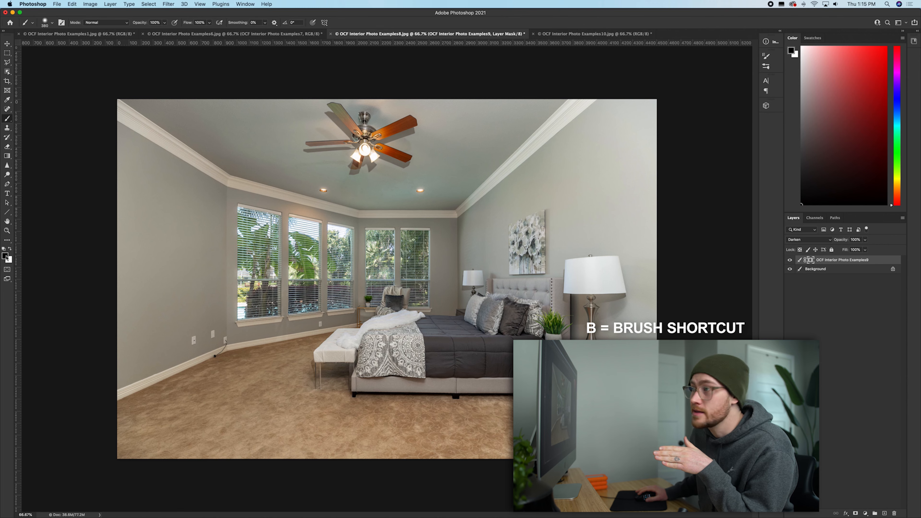
Paint black with the Brush on the Examples9 layer's mask over the artwork wall, ceiling lights and fan shadows, and compare the layer on and off
click(5, 256)
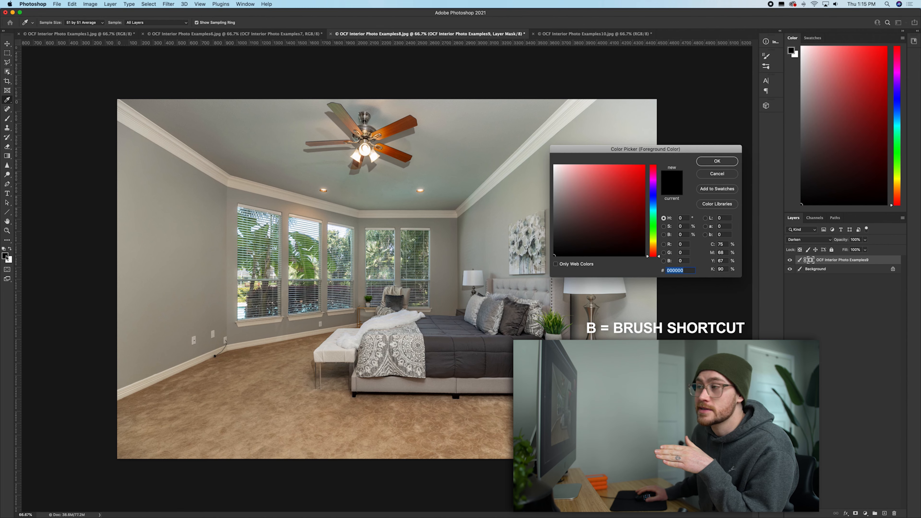
click(703, 173)
key(b)
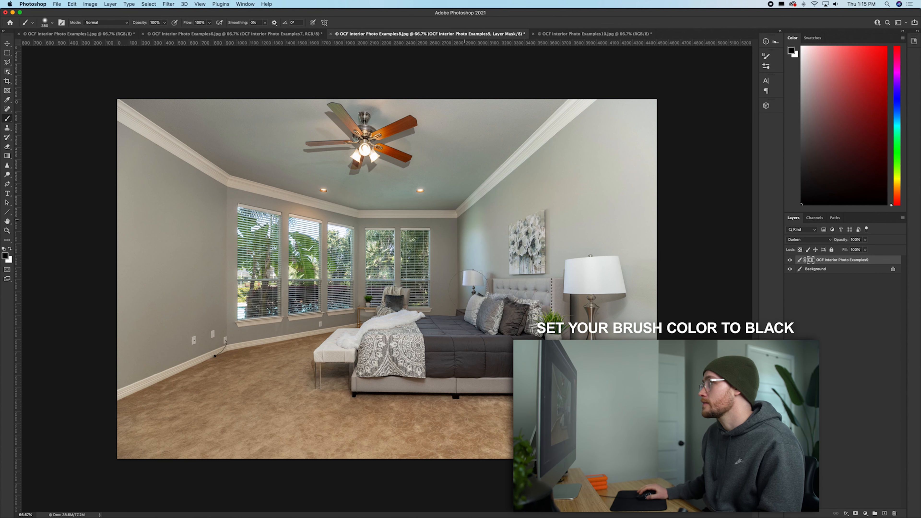
mouse_move(476, 210)
mouse_down()
mouse_move(503, 230)
mouse_move(555, 215)
mouse_up()
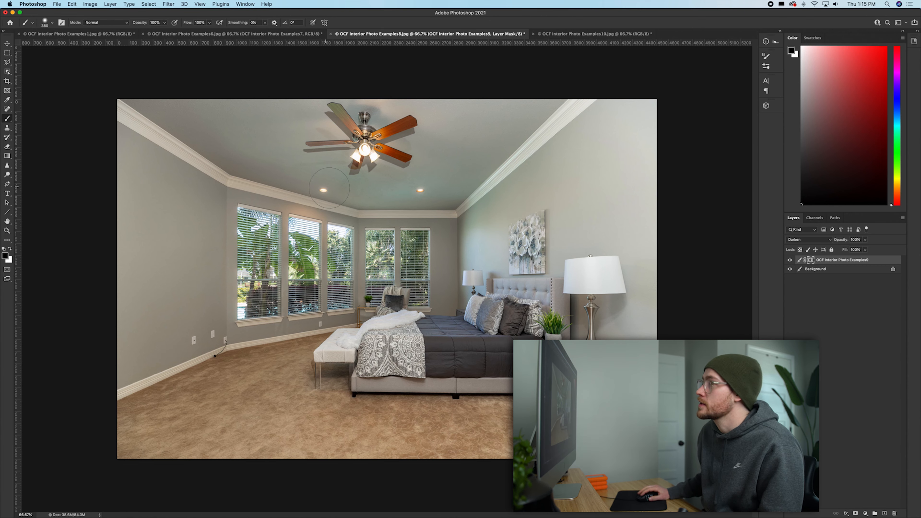
mouse_move(415, 197)
mouse_down()
mouse_move(366, 166)
mouse_move(395, 156)
mouse_move(415, 132)
mouse_up()
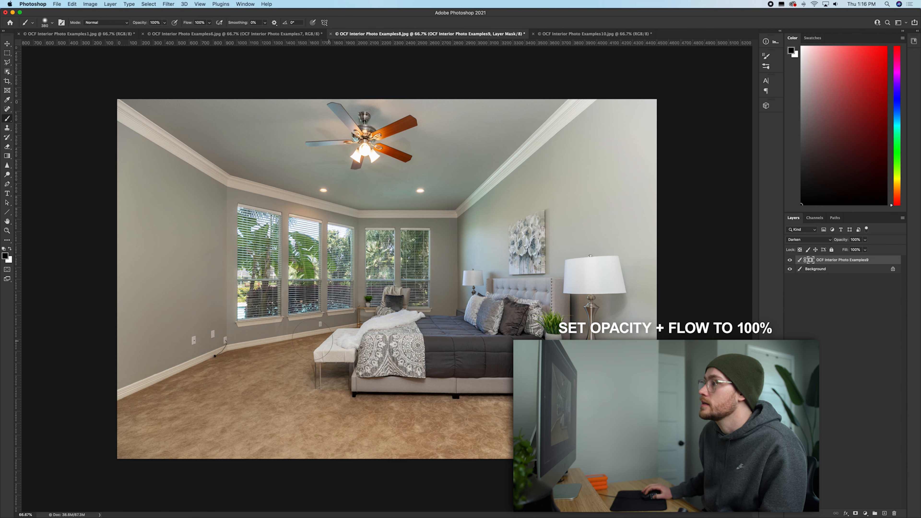
click(790, 260)
click(790, 260)
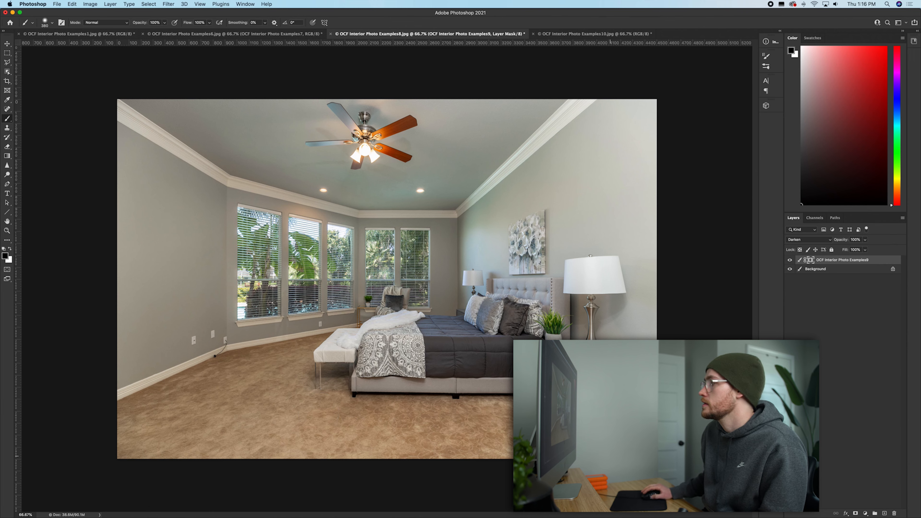
click(790, 260)
click(790, 260)
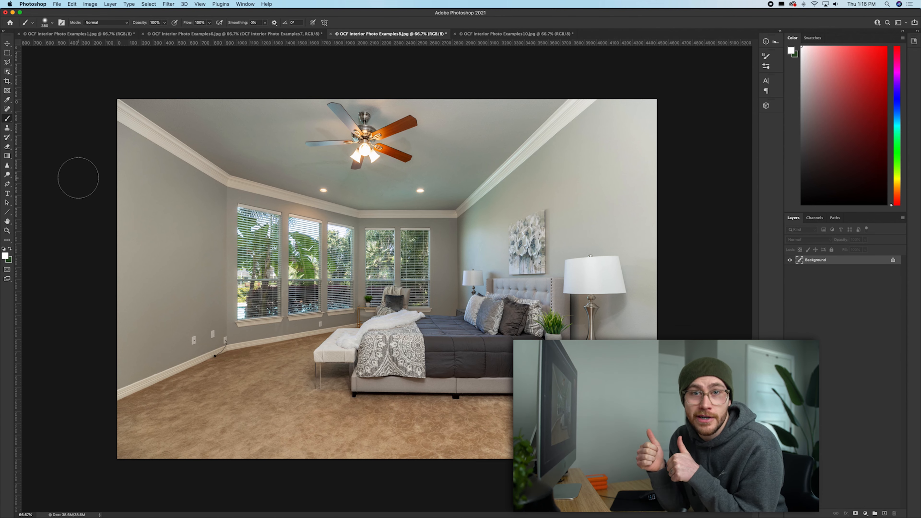
Dodge the ceiling, back wall and bed area with a 1040 px brush, and start saving the image under Save As
click(7, 175)
click(51, 22)
drag(52, 45, 82, 45)
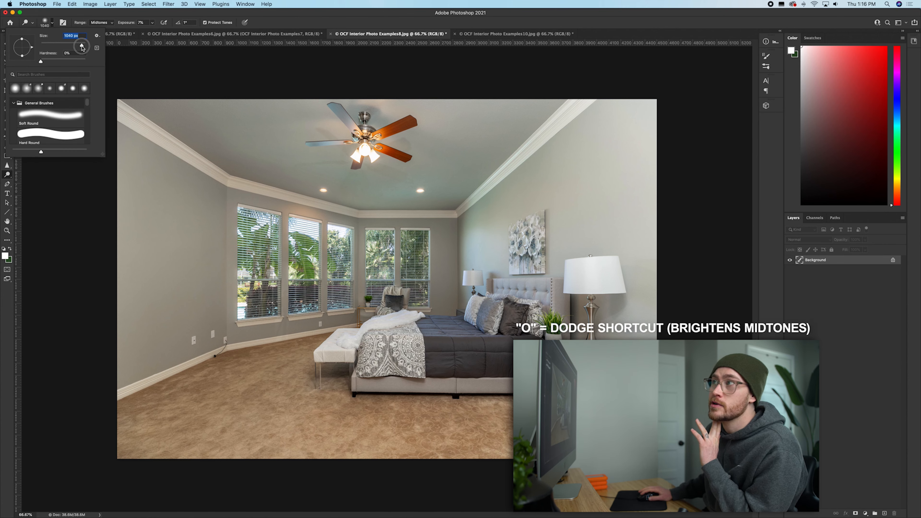
click(473, 212)
mouse_move(338, 170)
mouse_down()
mouse_move(241, 164)
mouse_move(300, 152)
mouse_move(467, 156)
mouse_up()
mouse_move(442, 300)
mouse_down()
mouse_move(443, 315)
mouse_move(520, 299)
mouse_move(464, 237)
mouse_up()
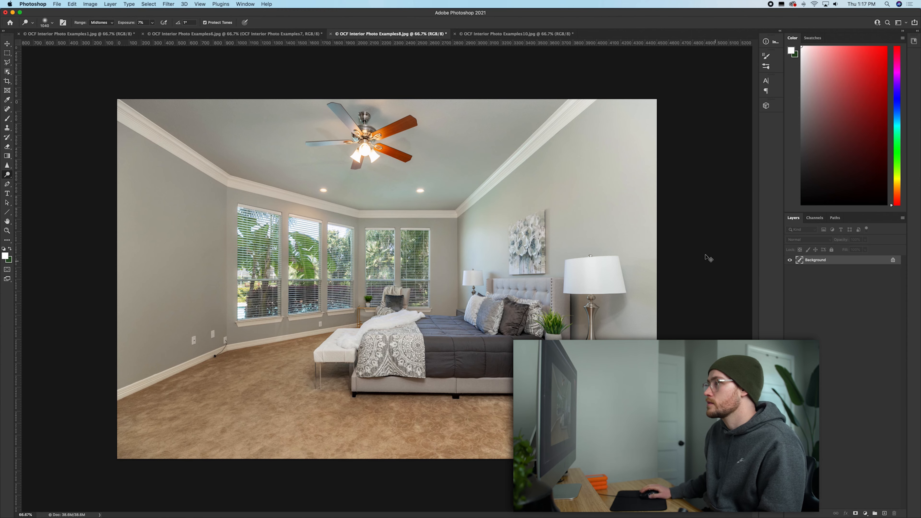
click(57, 4)
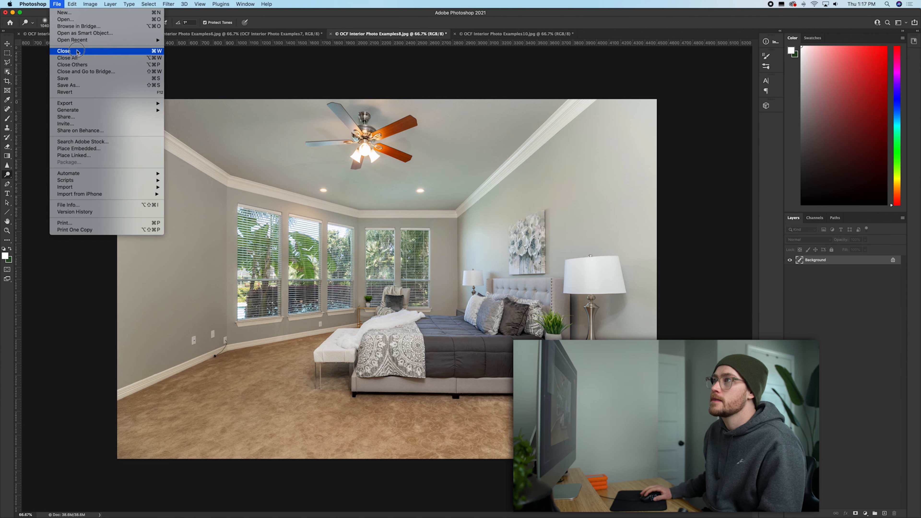
click(84, 87)
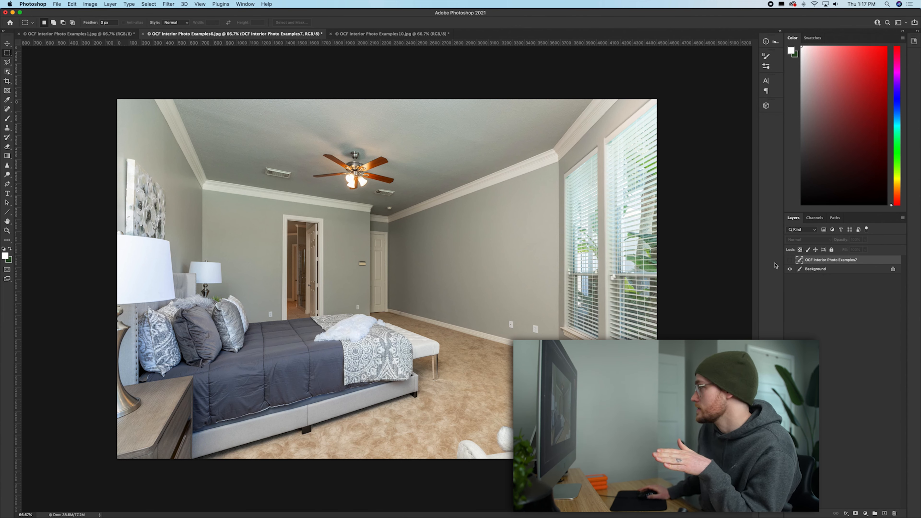
Show the OCF Interior Photo Examples7 layer, set its blending mode to Lighten, and compare the image with and without it
click(789, 260)
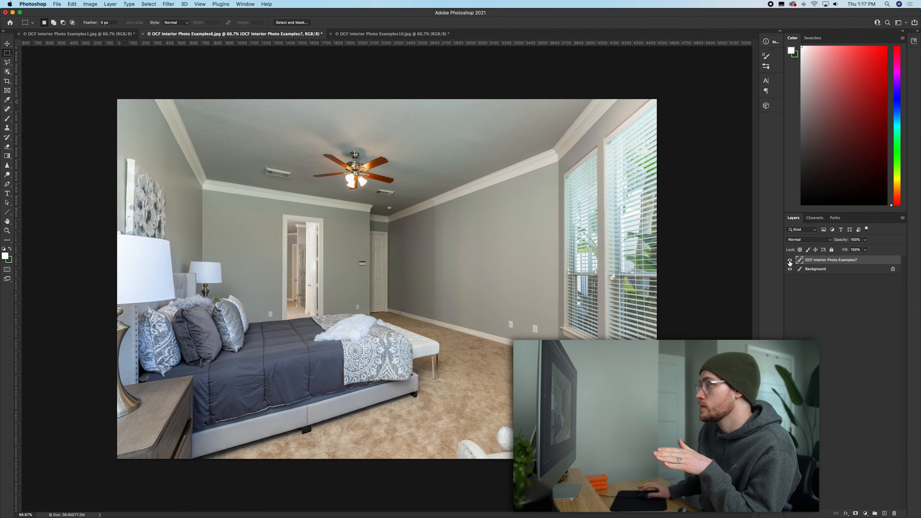
click(805, 243)
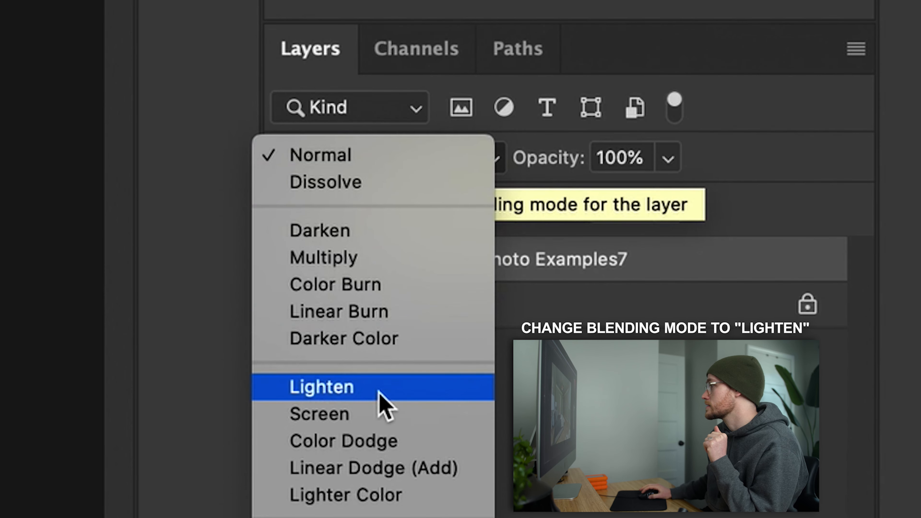
click(379, 392)
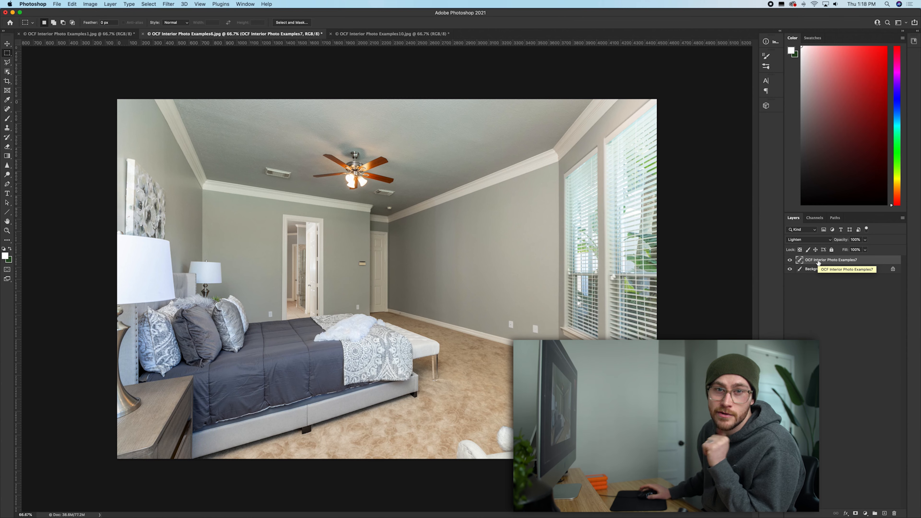
click(790, 259)
click(791, 260)
click(791, 260)
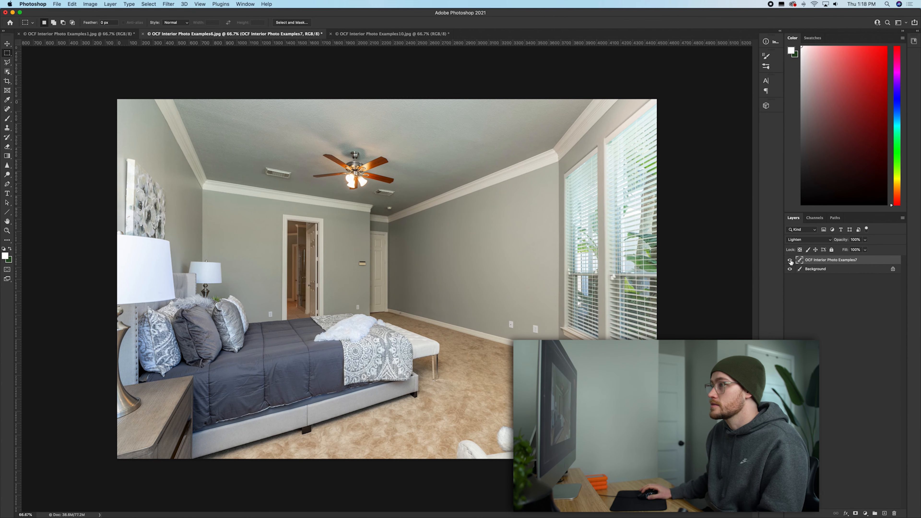
click(790, 261)
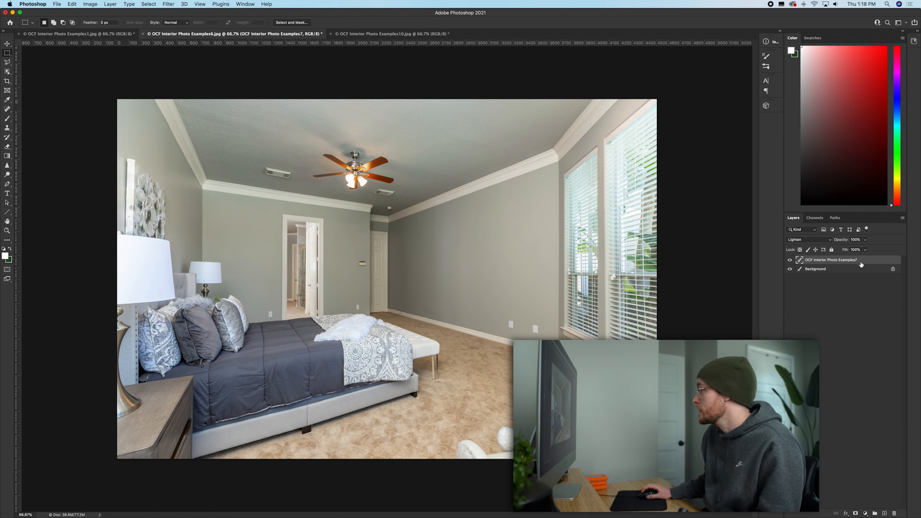
Add a layer mask to the Examples7 layer, choose the Brush tool, and compare the image with and without the layer
click(856, 514)
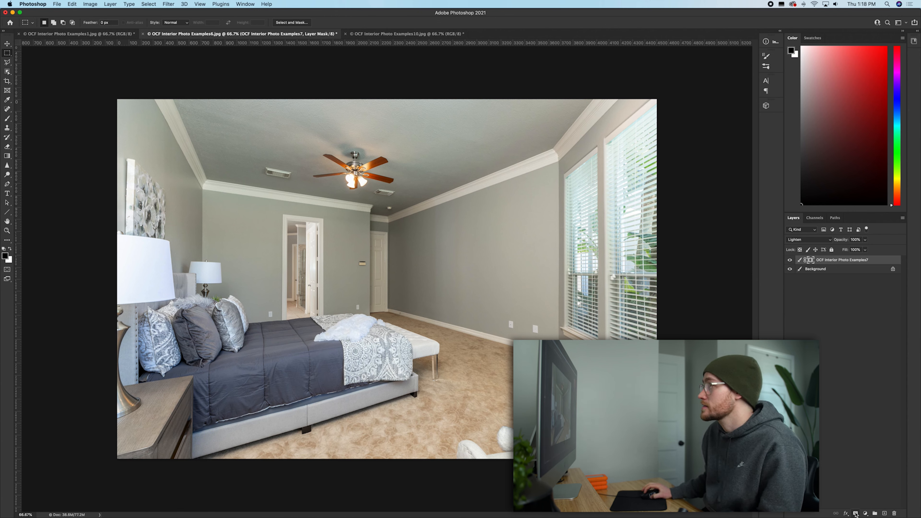
click(7, 119)
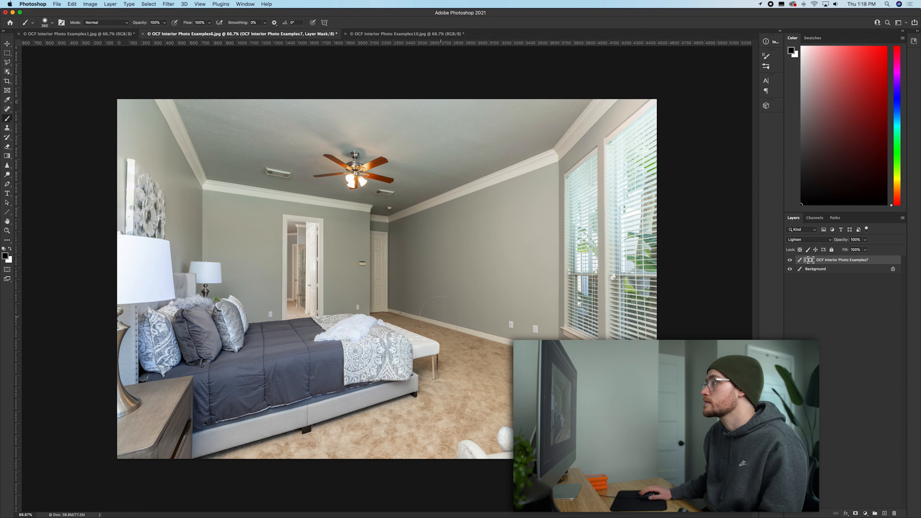
click(790, 260)
click(790, 260)
click(790, 260)
click(790, 260)
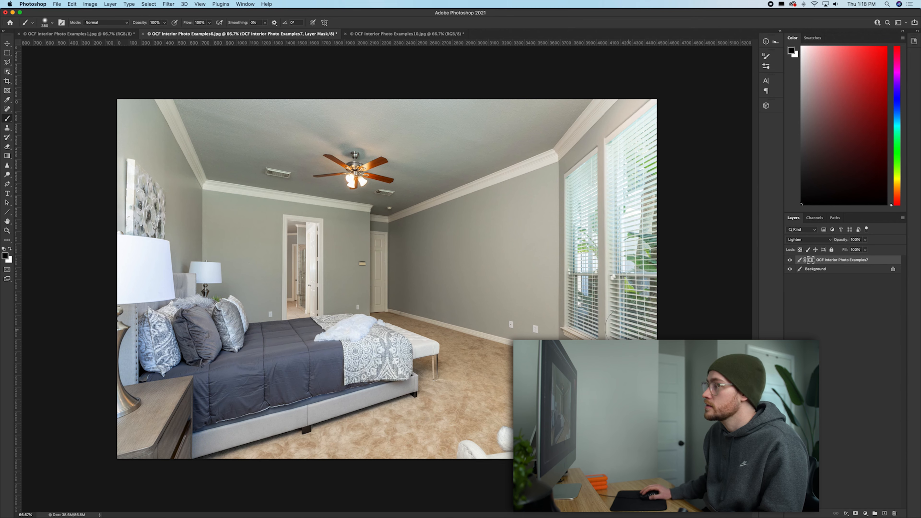
click(791, 260)
click(790, 260)
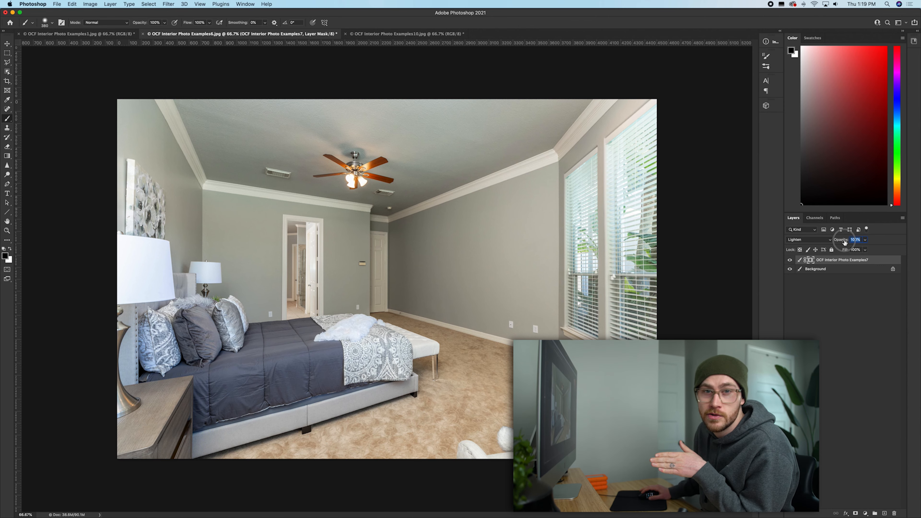
Try lowering the Examples7 layer's opacity to 88% to blend the bathroom doorway better
drag(842, 241, 839, 243)
scroll(277, 260, up, 5)
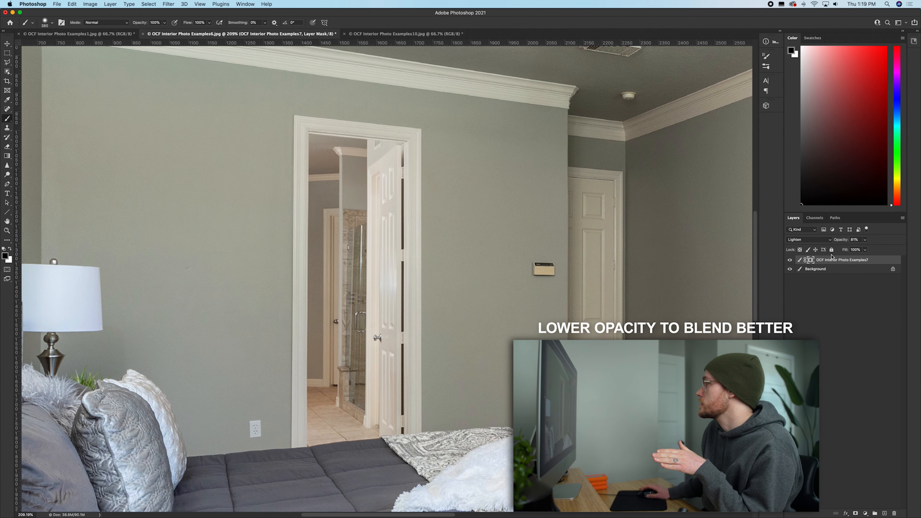
drag(841, 241, 905, 238)
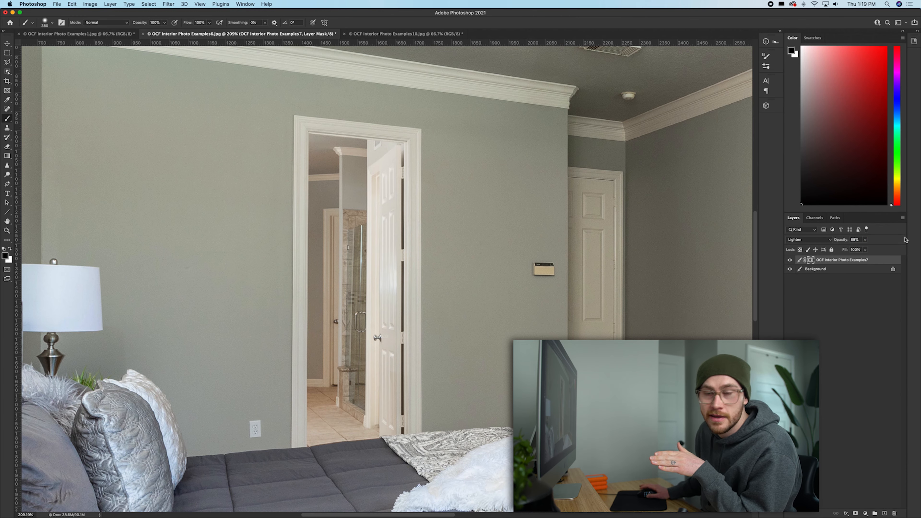
key(super+minus)
key(super+minus)
key(super+minus)
key(super+minus)
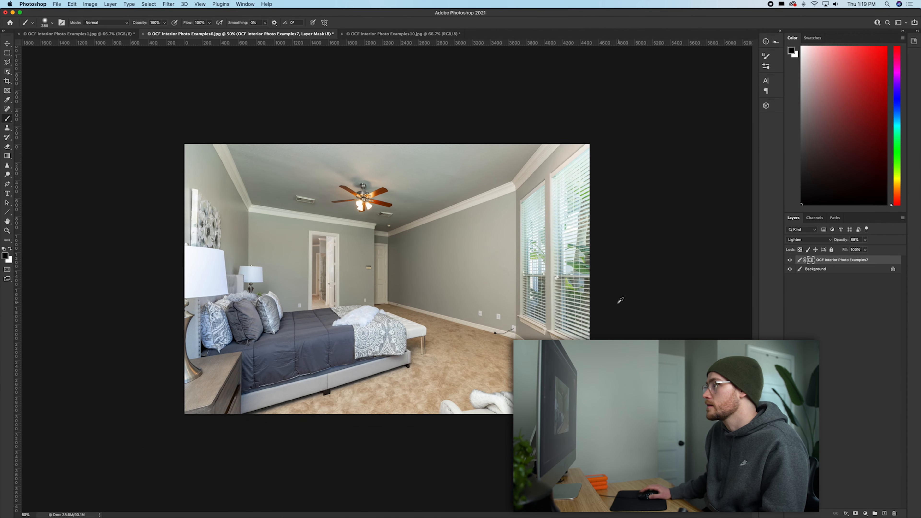
Lower the Brush opacity for lightly masking the brightest spots of the Examples7 layer
key(super+plus)
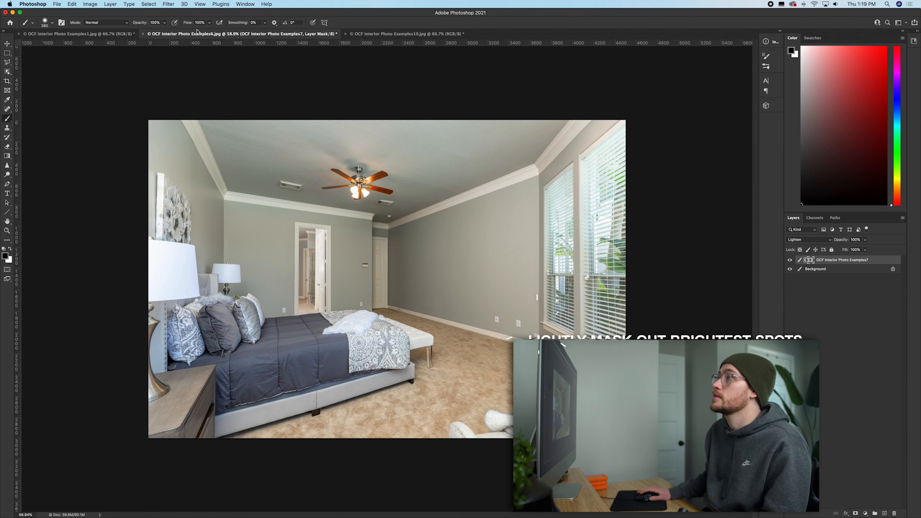
key(1)
key(1)
drag(114, 26, 113, 27)
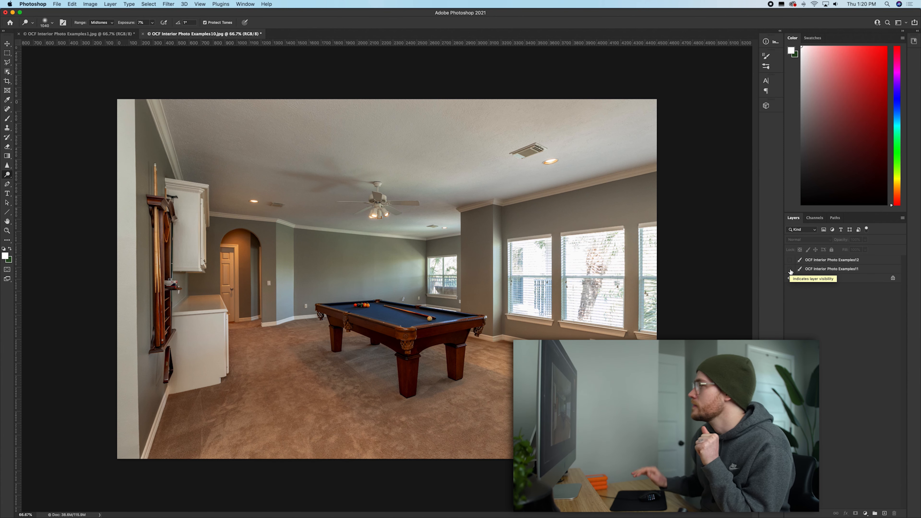
Show the Examples11 and Examples12 flash layers of the pool table photo, select Examples11, and inspect the flash near the archway
click(790, 269)
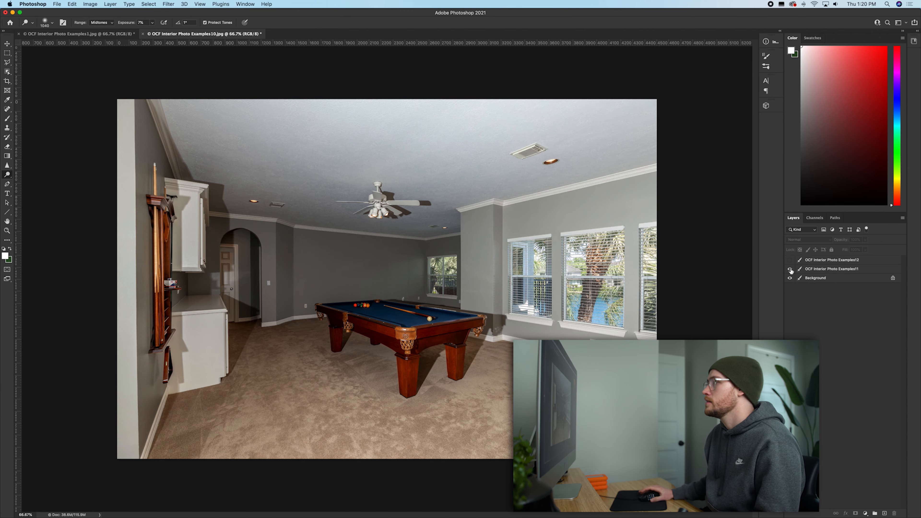
click(818, 270)
click(790, 260)
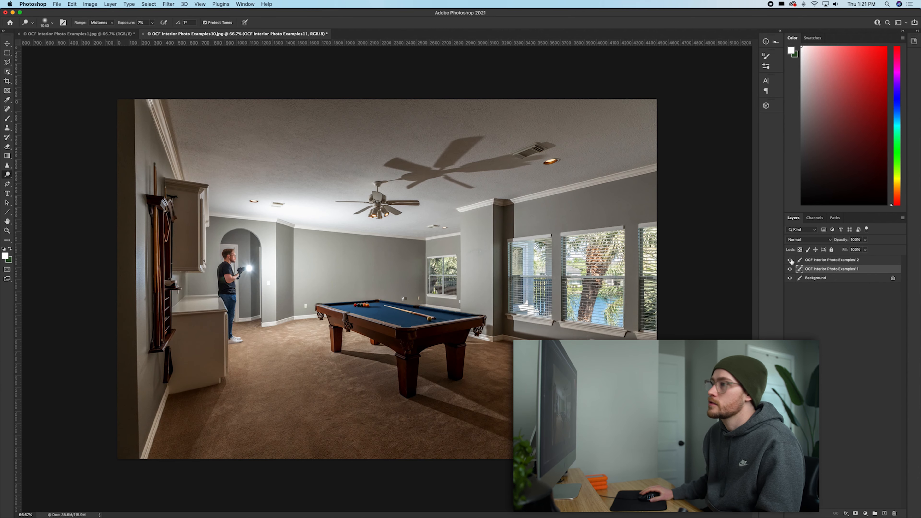
scroll(262, 262, up, 5)
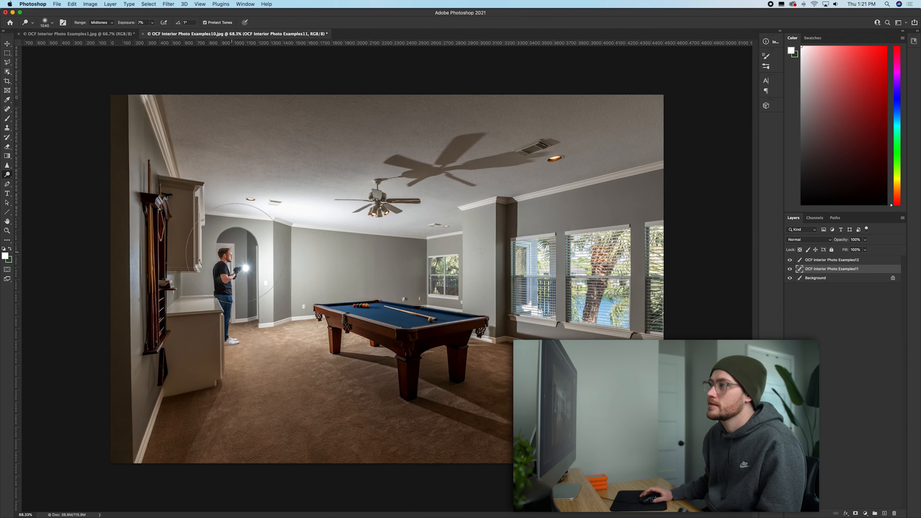
scroll(304, 265, up, 2)
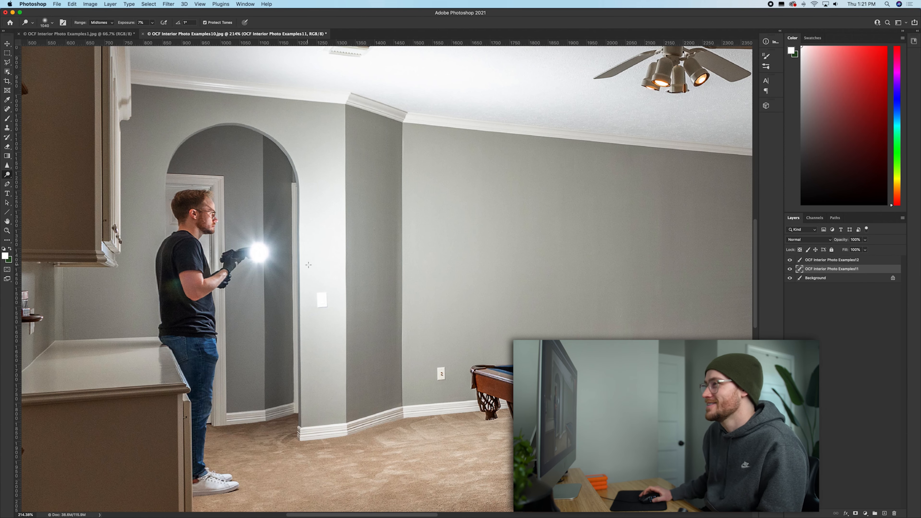
Blend the Examples11 layer in Darken mode with Examples12 hidden, and compare it with the background exposure
scroll(305, 264, down, 6)
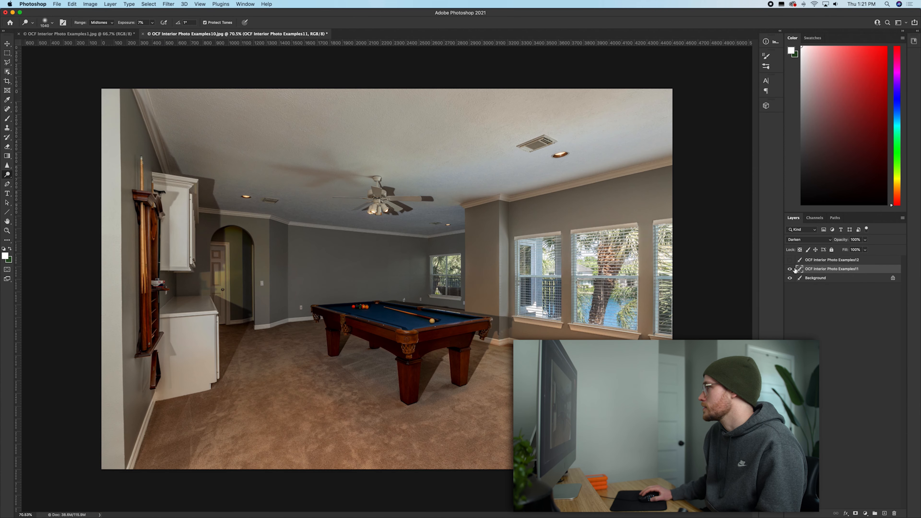
click(789, 269)
click(790, 270)
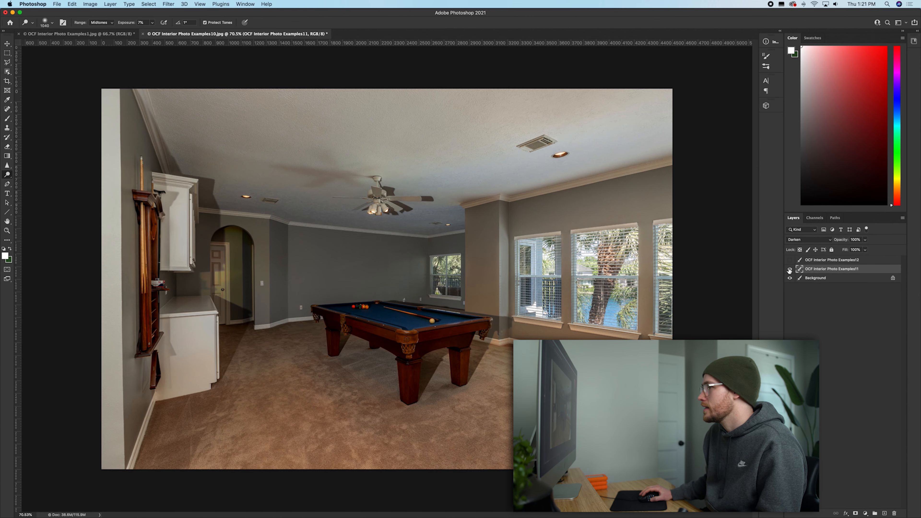
scroll(604, 296, down, 3)
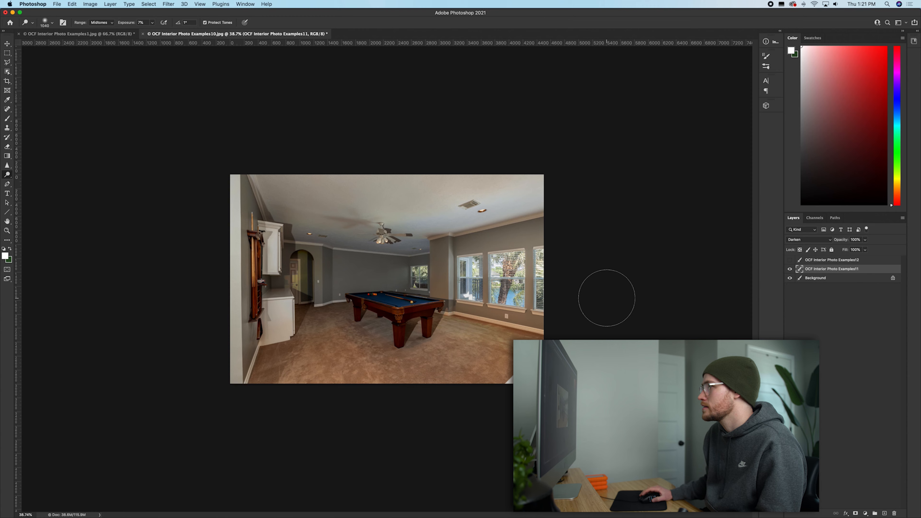
Add layer masks to the Examples11 and Examples12 flash layers, and hide Examples12
scroll(606, 298, up, 2)
click(855, 513)
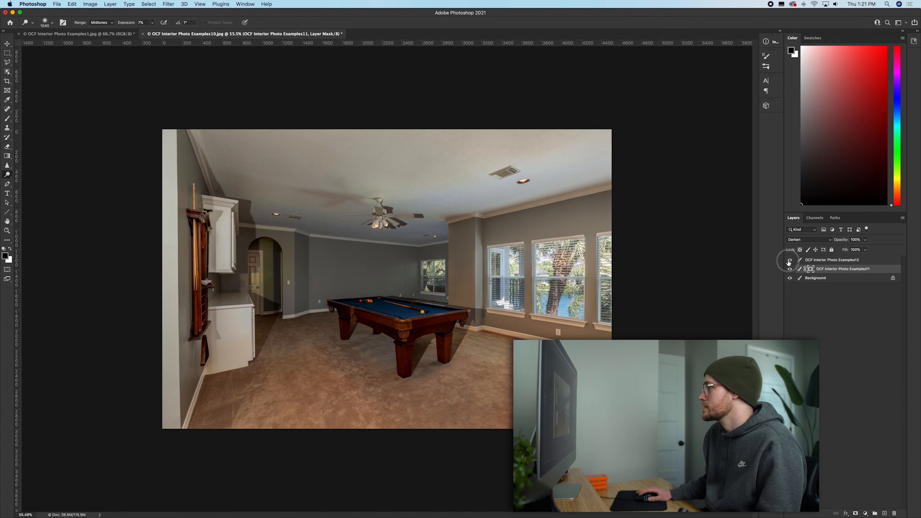
click(789, 261)
click(804, 260)
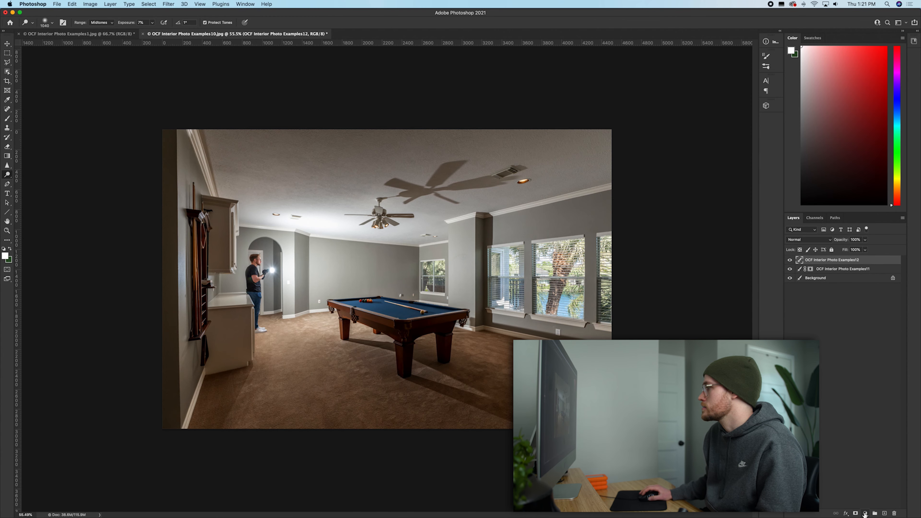
click(855, 513)
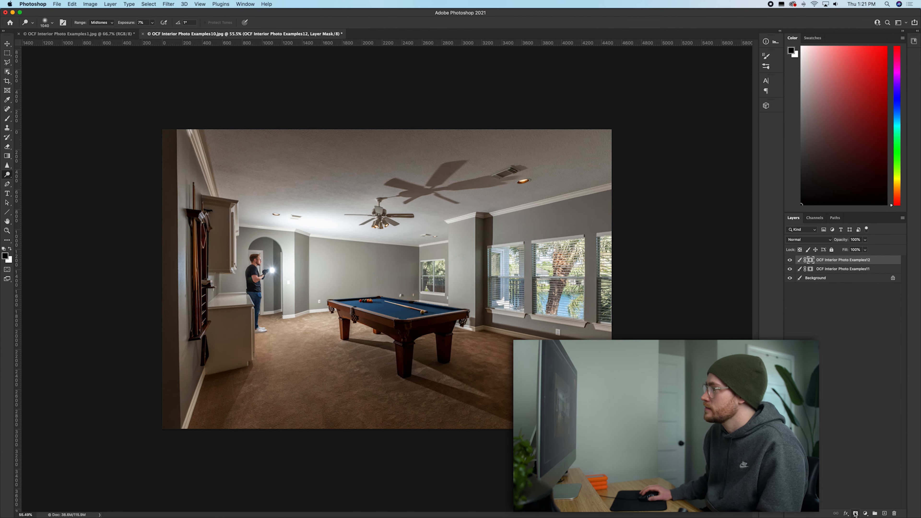
click(790, 261)
Paint white with a large soft brush on the Examples11 layer over the ceiling, walls, archway and carpet, leaving the windows darkened
click(804, 269)
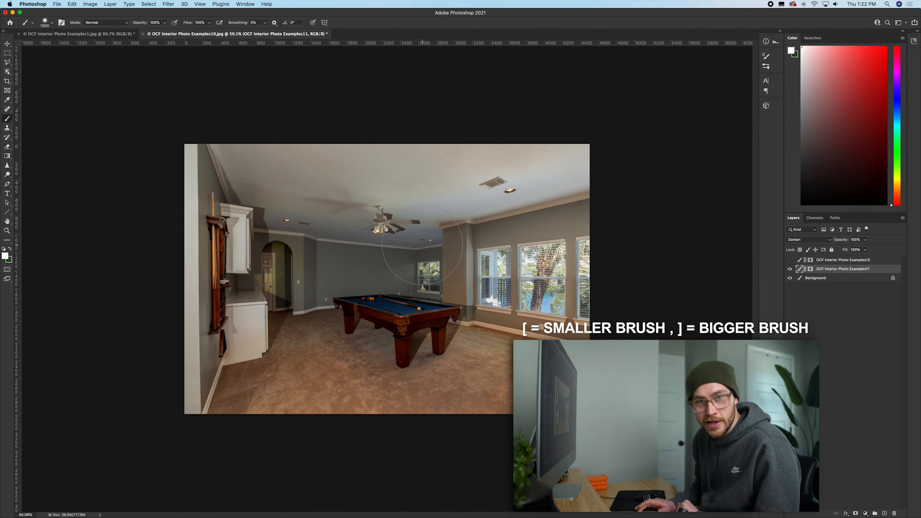
key(bracketleft)
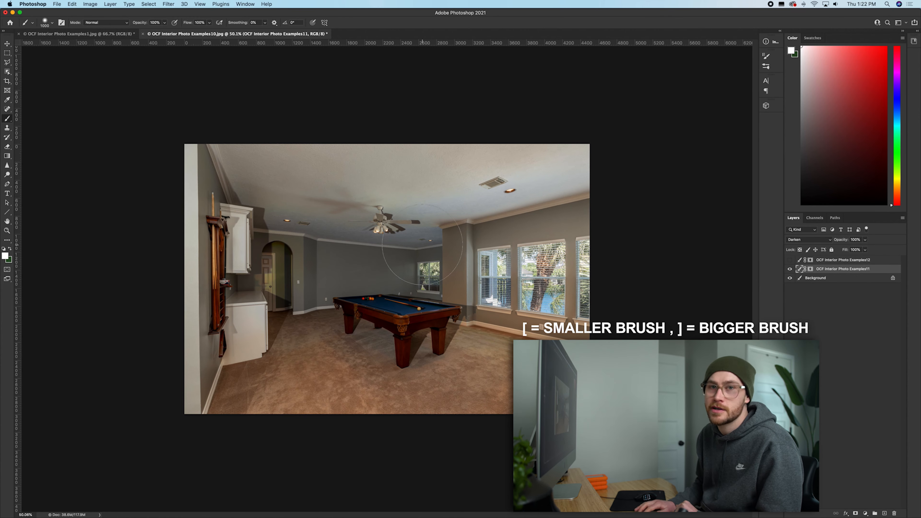
mouse_move(423, 245)
mouse_down()
mouse_move(437, 184)
mouse_move(450, 173)
mouse_move(467, 197)
mouse_move(428, 195)
mouse_move(567, 171)
mouse_up()
mouse_move(367, 182)
mouse_down()
mouse_move(252, 222)
mouse_move(200, 162)
mouse_move(303, 303)
mouse_move(341, 215)
mouse_move(389, 297)
mouse_move(273, 378)
mouse_up()
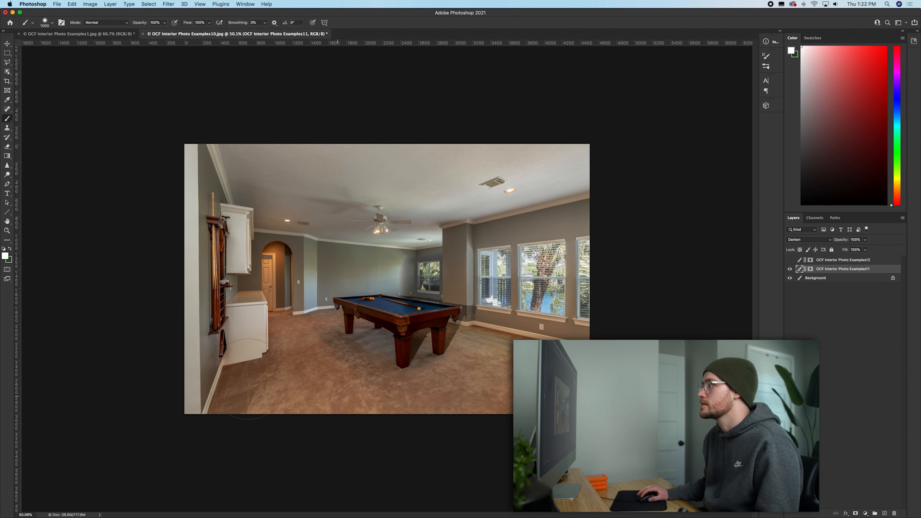
mouse_move(202, 417)
mouse_down()
mouse_move(393, 374)
mouse_move(455, 345)
mouse_move(379, 278)
mouse_up()
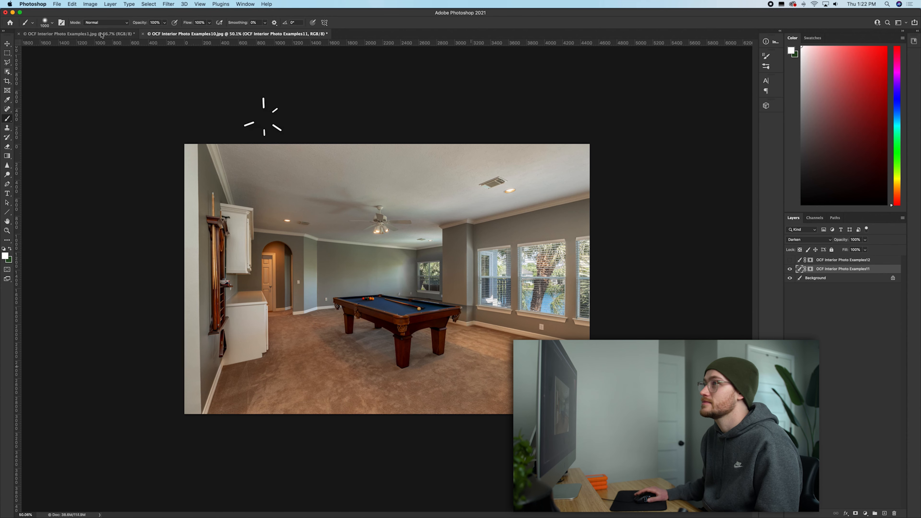
Set the Brush to a 130 px size and 0% hardness
click(44, 22)
drag(51, 62, 41, 62)
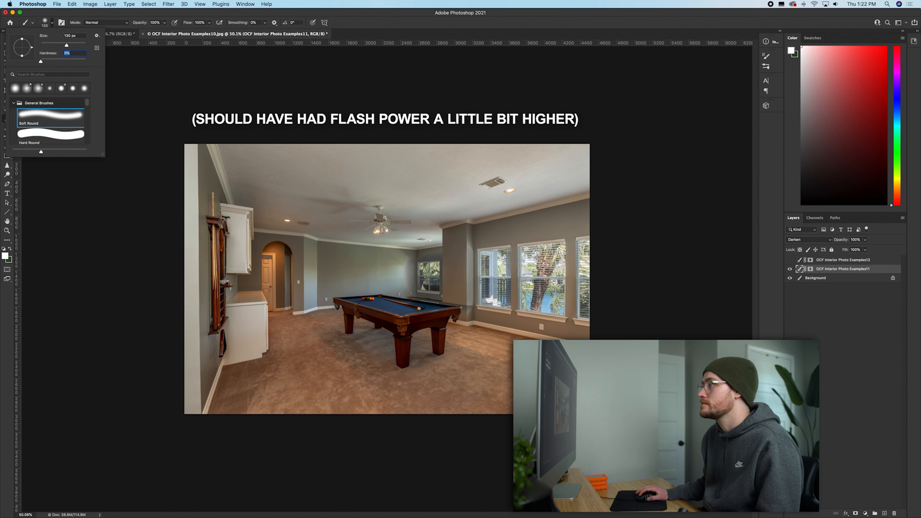